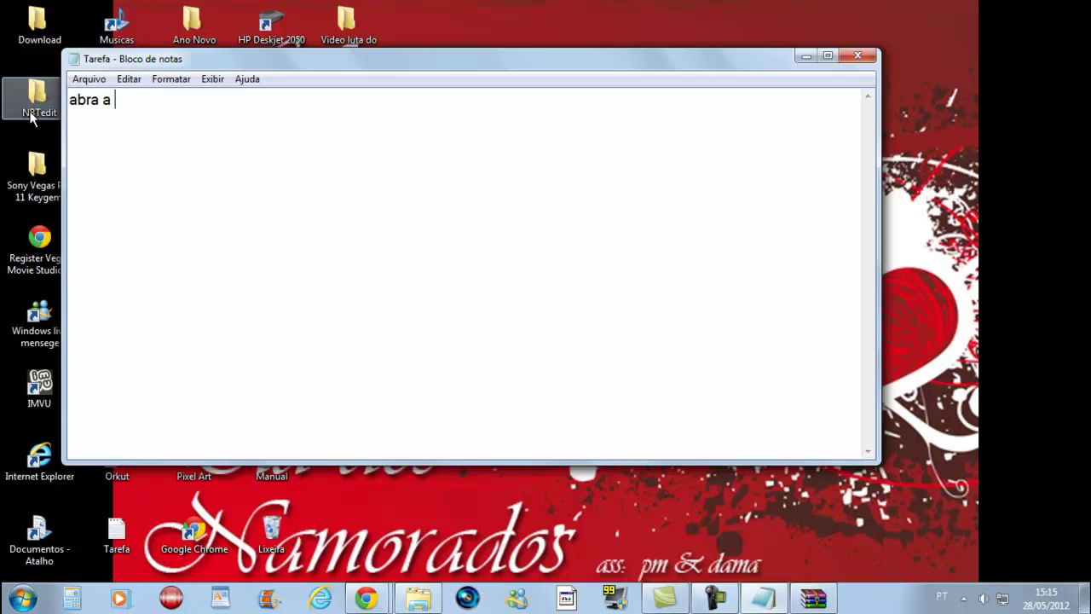
- Complete the Notepad note so it reads "abra a pasta depois execute o arquivo que estar dentro dela"
type("pasta depois e")
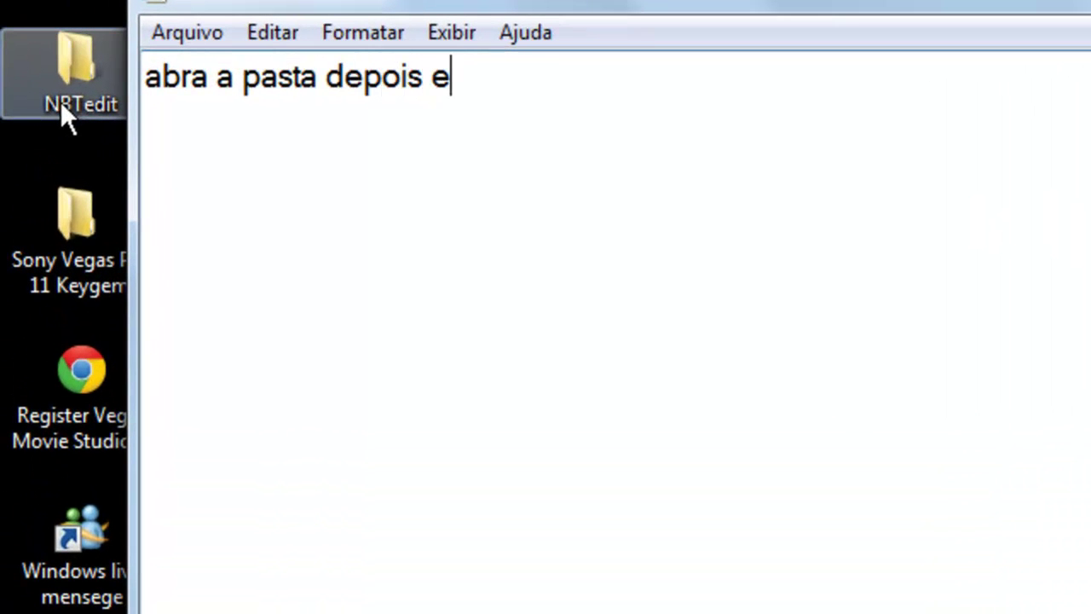
type("xecute o arq")
key("BackSpace")
type("arquiv")
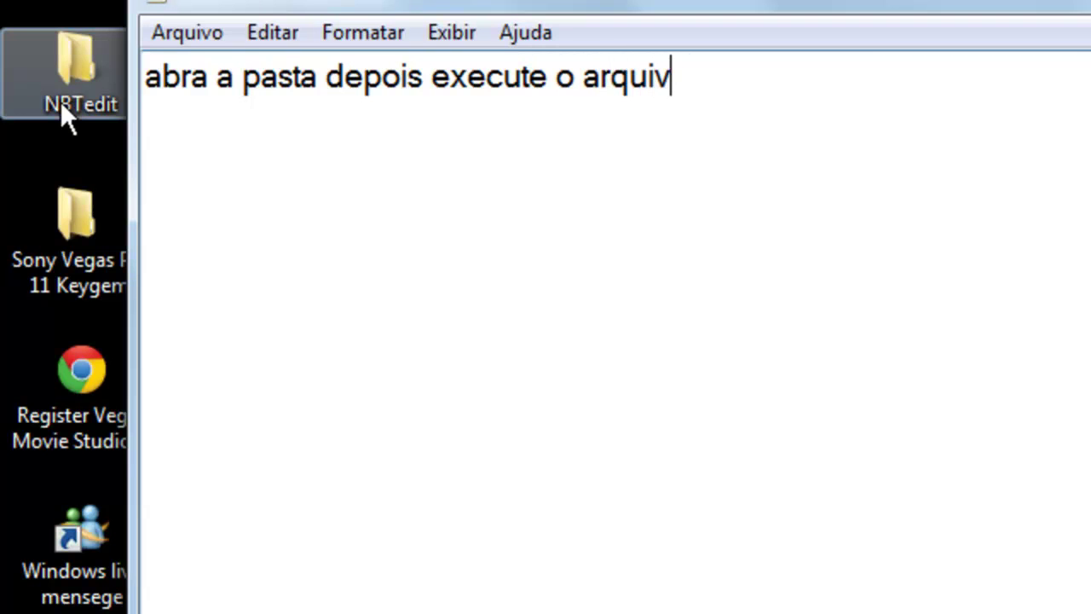
type("o que estar de")
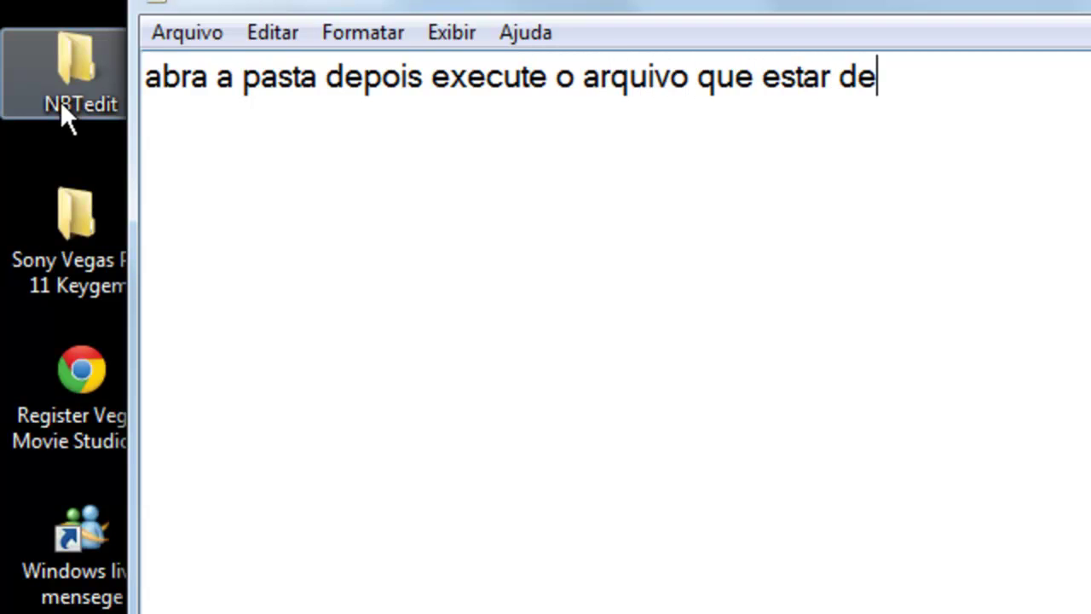
type("ntro dela")
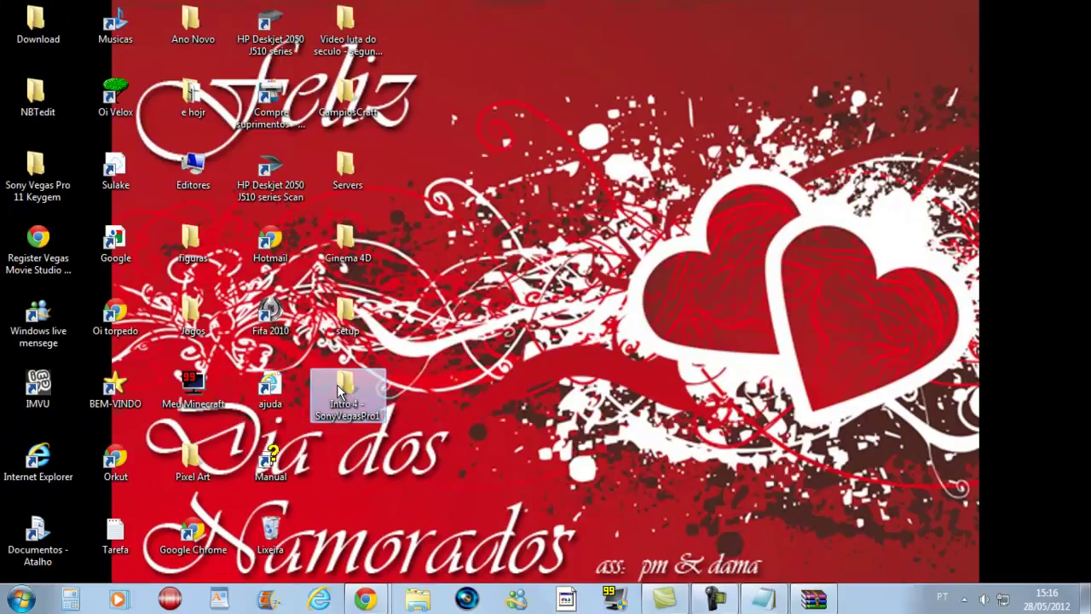
- Open the Intro 4 - SonyVegasPro1 folder from the desktop and launch its project file in Vegas Pro
double_click(537, 265)
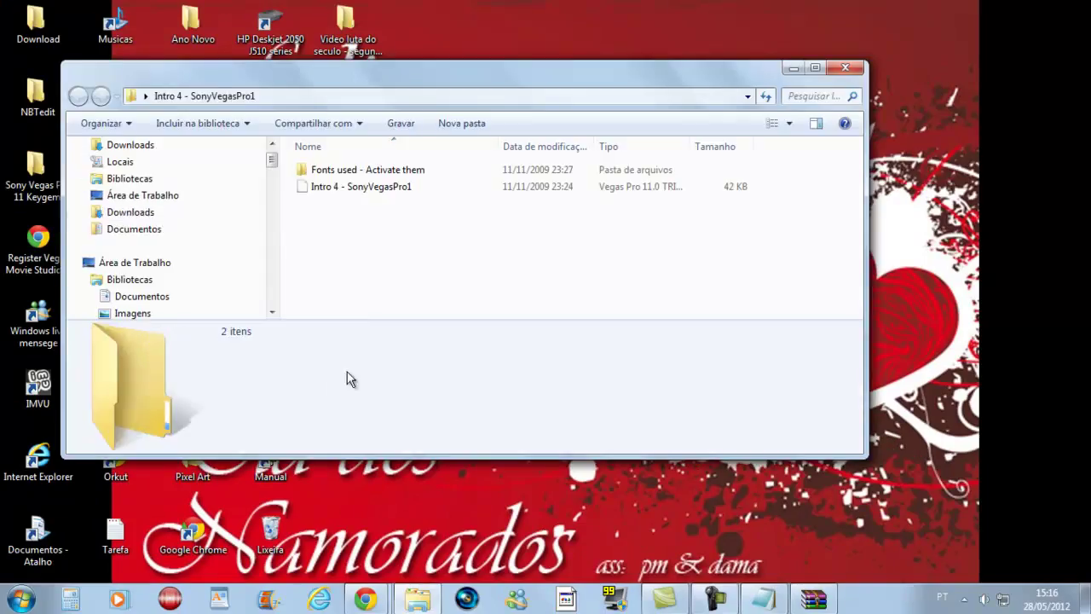
left_click(817, 72)
double_click(267, 121)
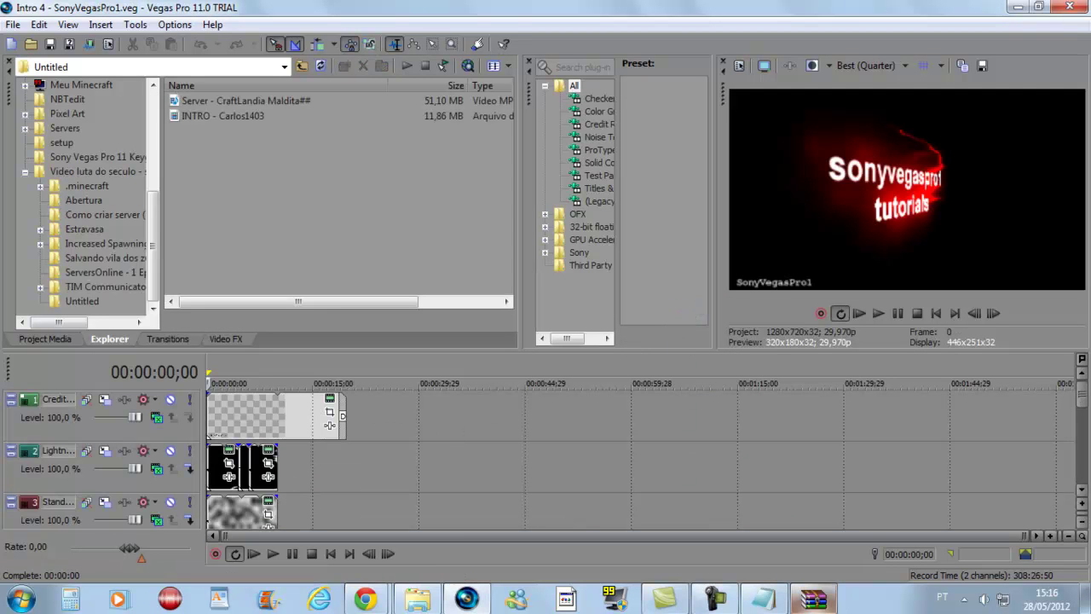
- Switch to Notepad and replace the note with "no caso vou botar tudo Exemple kkkkkkkkk"
left_click(764, 599)
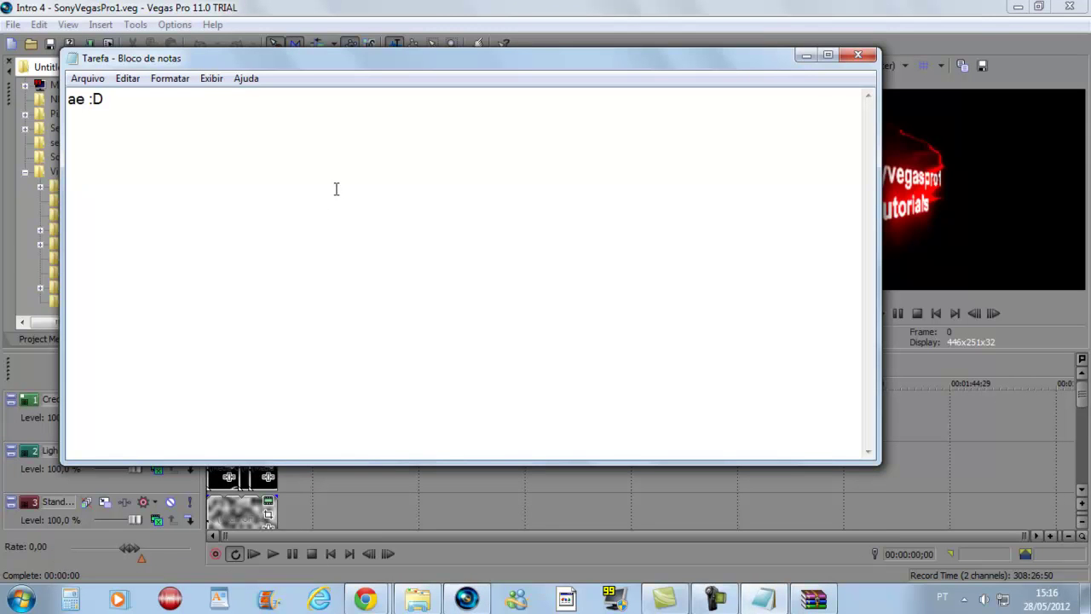
key("BackSpace")
key("BackSpace")
key("BackSpace")
key("BackSpace")
key("BackSpace")
type("agora edit")
key("BackSpace")
key("BackSpace")
key("BackSpace")
key("BackSpace")
key("BackSpace")
key("BackSpace")
key("BackSpace")
key("BackSpace")
key("BackSpace")
key("BackSpace")
type("no caso vou botar tudo Exem")
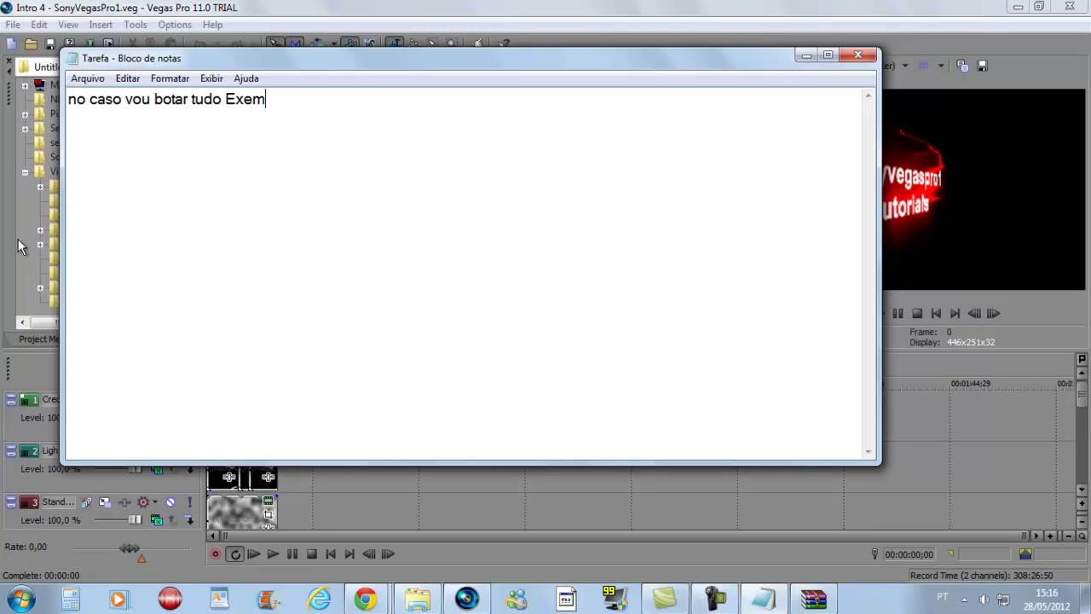
type("ple kkkkkkkkk")
- Replace the note with "bom o meu e pro 11,pode ser no minimo pro 9,pro 10 ou pro"
key("ctrl+a")
key("BackSpace")
type("bom o meu e ")
type("pro 11,")
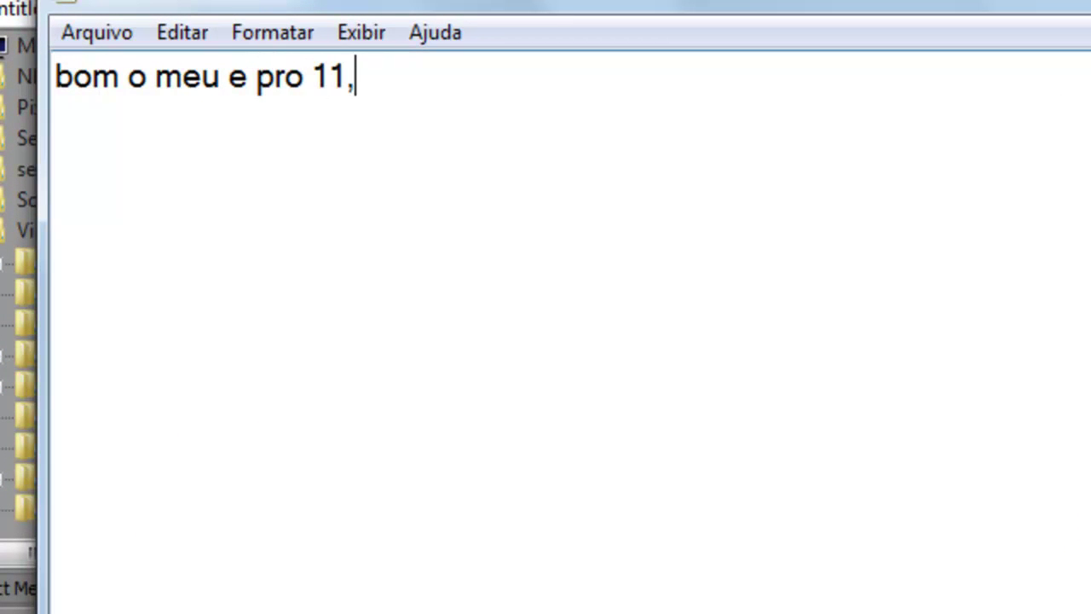
type("pode s")
key("BackSpace")
type("ser")
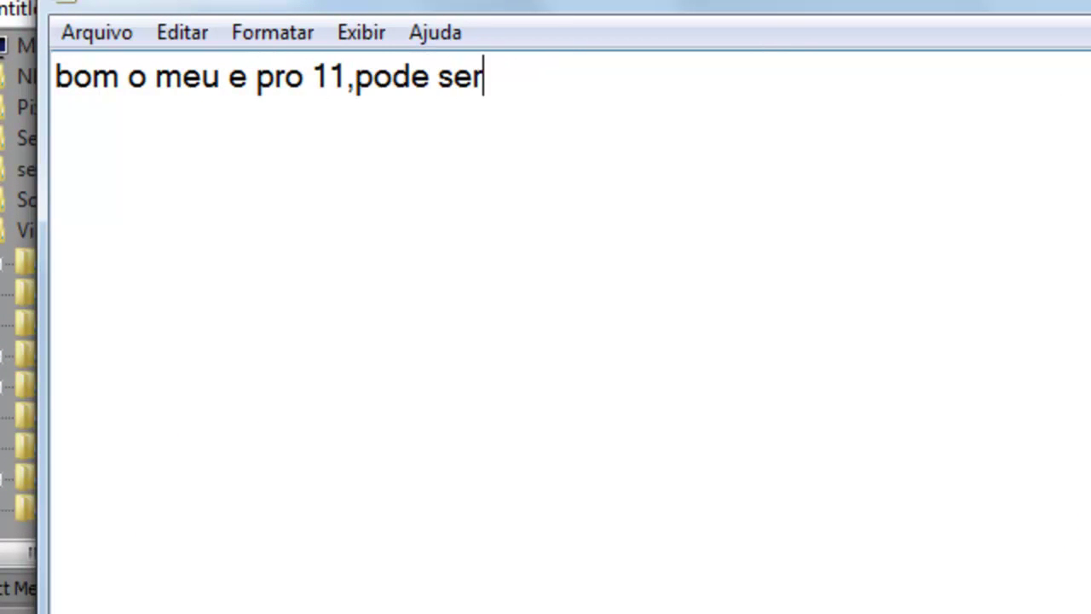
type(" no minimo ")
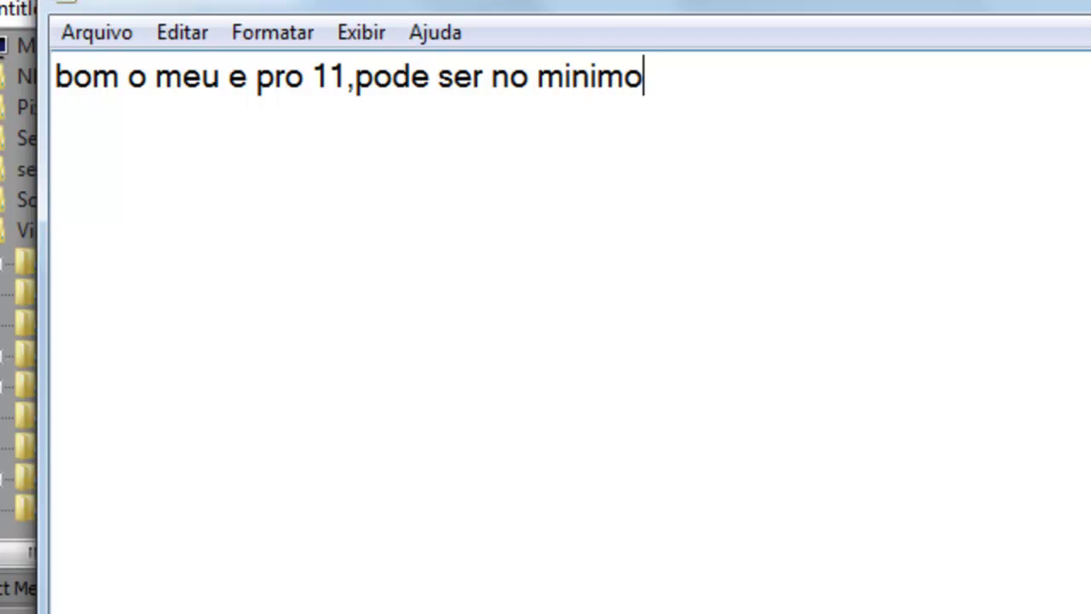
type("12")
key("BackSpace")
type("0")
key("BackSpace")
key("BackSpace")
type("pro ")
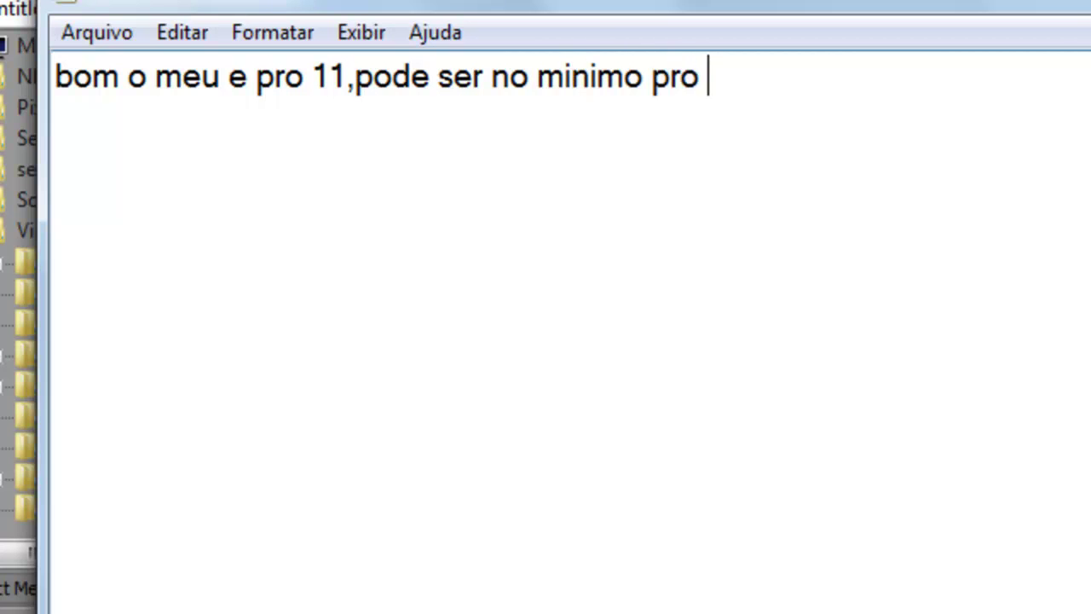
type("9,p")
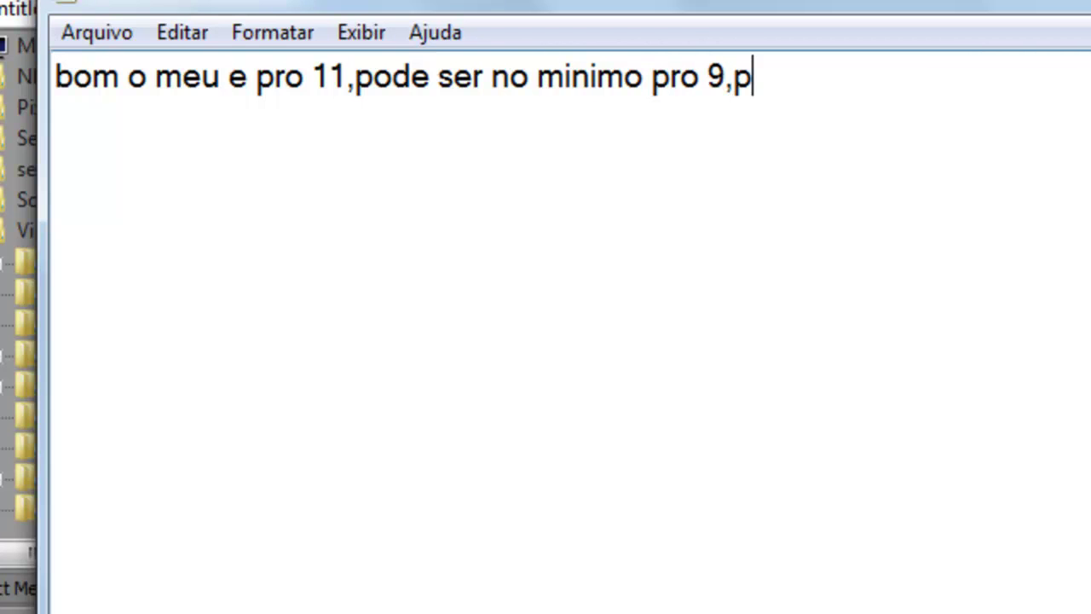
type("ro 10")
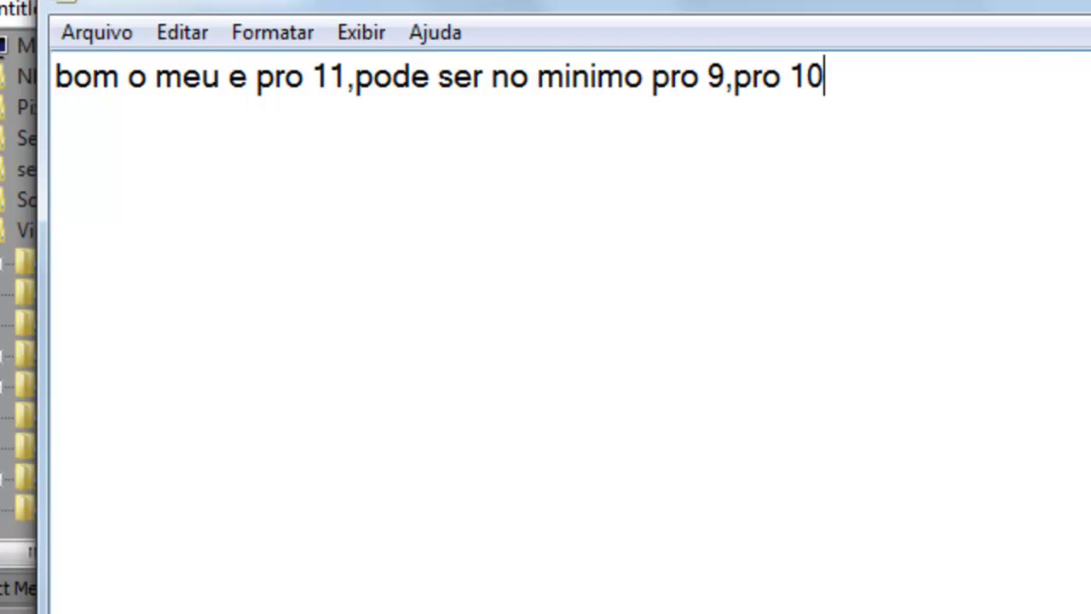
type(" ou pro 11")
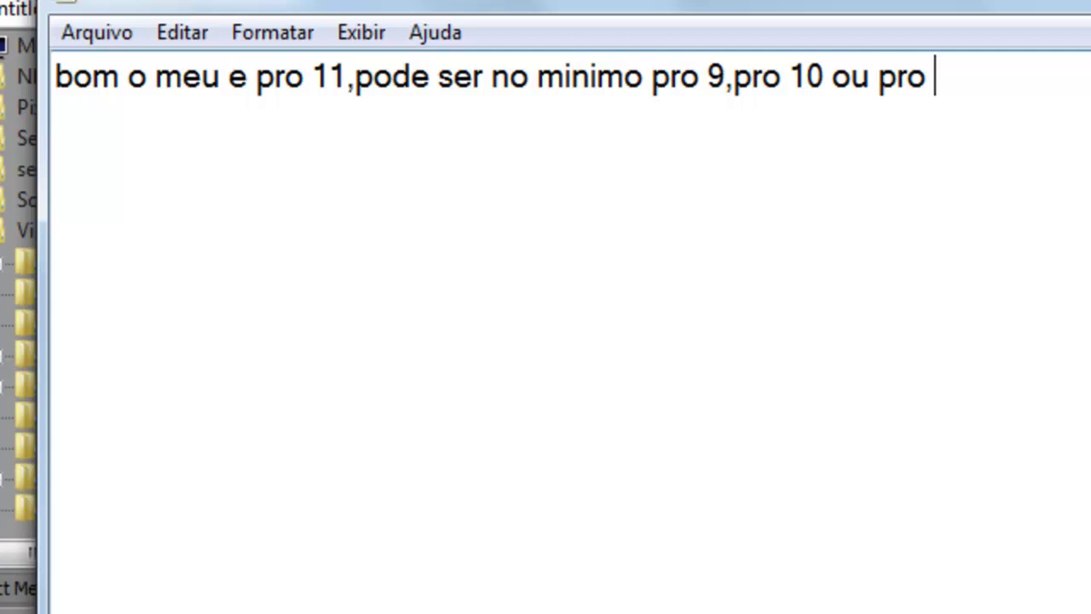
- Erase the whole note about the Pro versions and minimize Notepad to return to the Vegas project
key("BackSpace")
key("BackSpace")
key("BackSpace")
key("BackSpace")
key("BackSpace")
key("BackSpace")
key("BackSpace")
key("BackSpace")
key("BackSpace")
key("BackSpace")
key("BackSpace")
key("BackSpace")
key("BackSpace")
key("BackSpace")
key("BackSpace")
key("BackSpace")
key("BackSpace")
key("BackSpace")
key("BackSpace")
key("BackSpace")
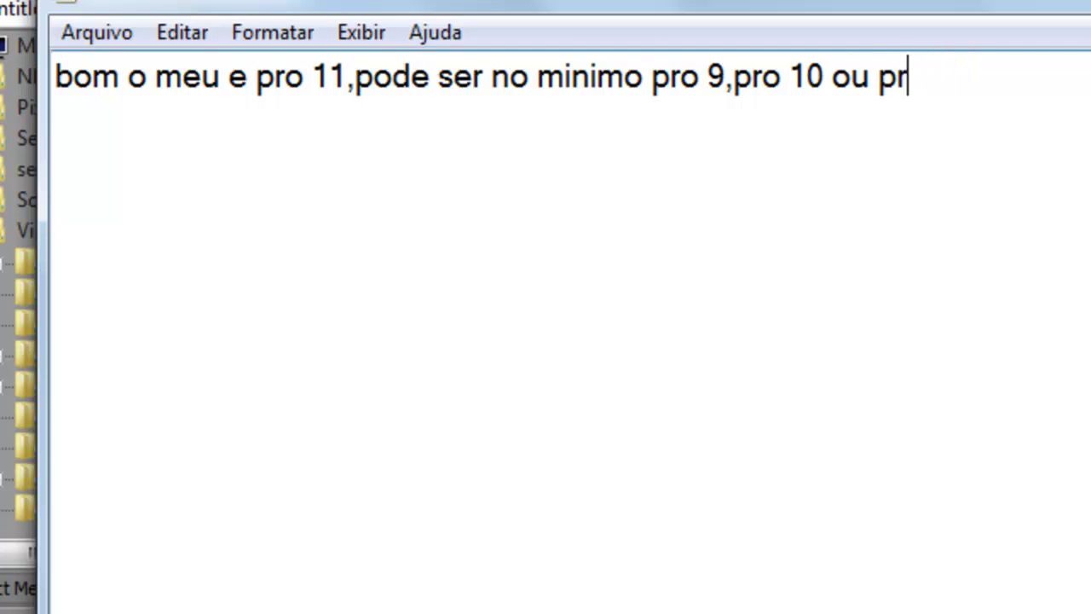
key("BackSpace")
key("BackSpace")
key("BackSpace")
key("BackSpace")
key("BackSpace")
key("BackSpace")
key("BackSpace")
key("BackSpace")
key("BackSpace")
key("BackSpace")
key("BackSpace")
key("BackSpace")
key("BackSpace")
key("BackSpace")
key("BackSpace")
key("BackSpace")
key("BackSpace")
key("BackSpace")
key("BackSpace")
key("BackSpace")
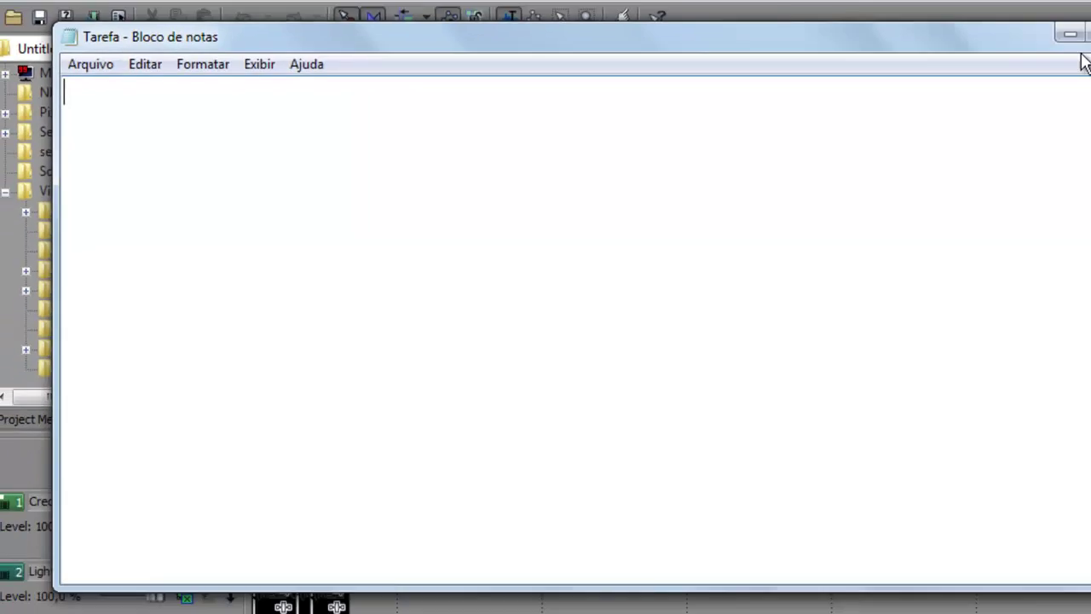
left_click(1070, 34)
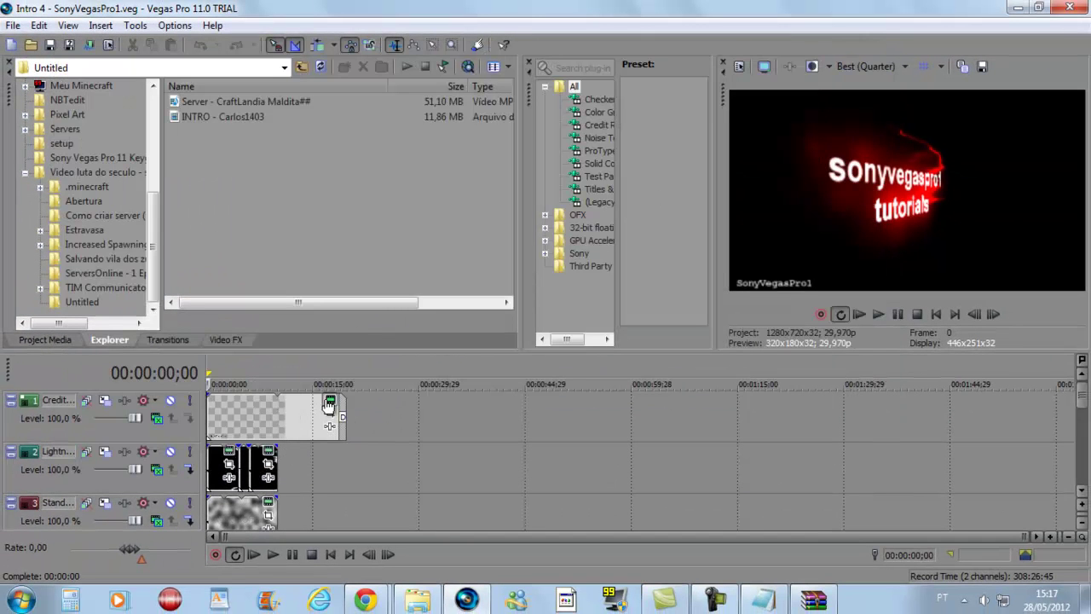
- Open the first track's generated text, then write the Notepad note "a parte que tem sonyvegaspro1,a letra pequena,coloque "TvYoutube."
left_click(330, 400)
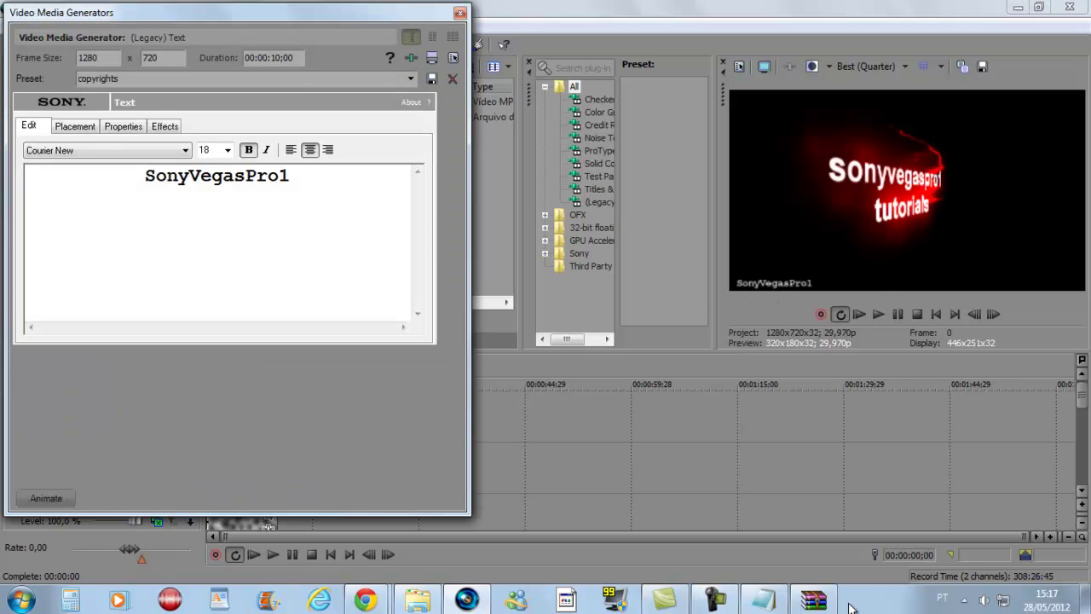
left_click(764, 599)
type("a pat")
type("te que tem sony")
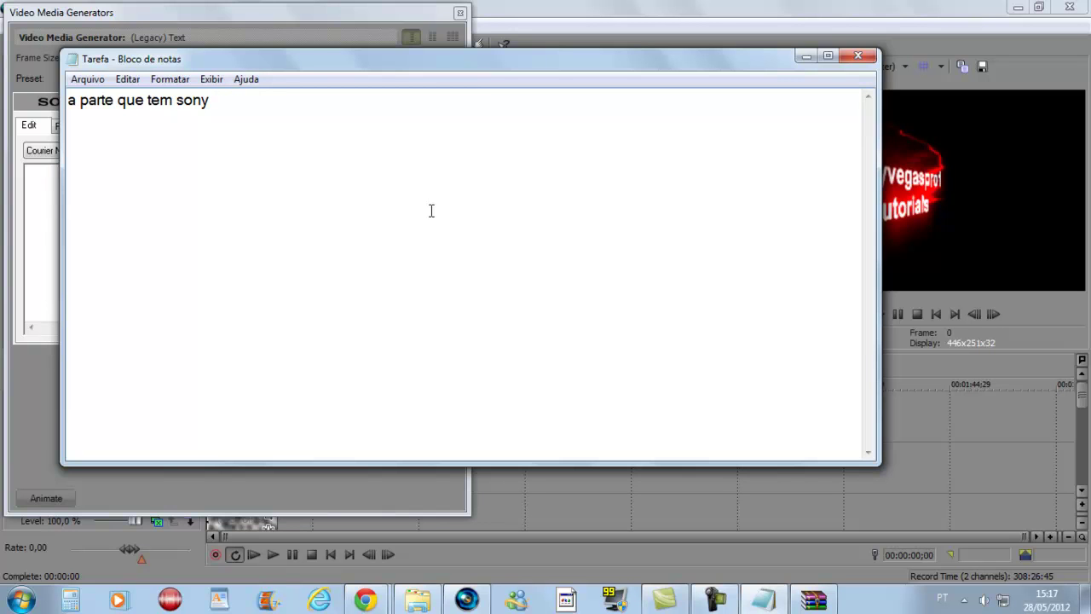
type(" vegvegaspro1")
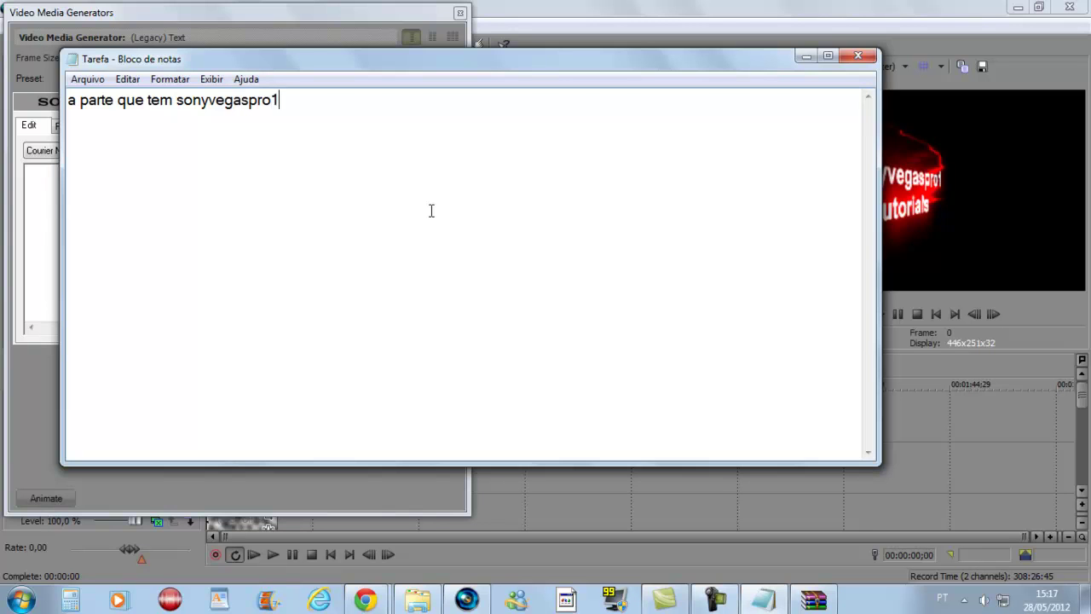
type(",a letra pequena,co")
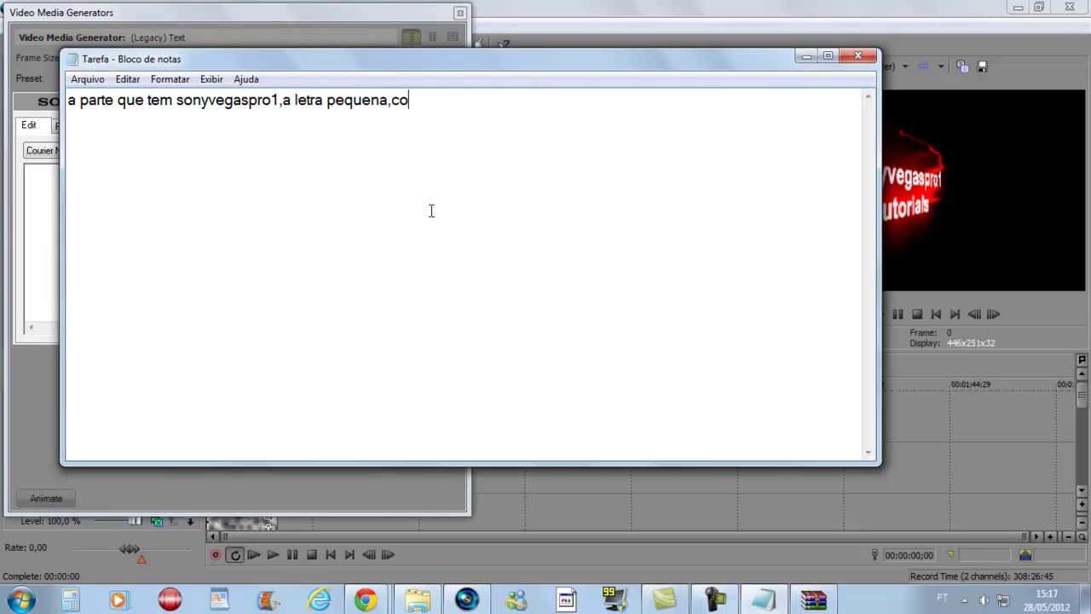
type("loque")
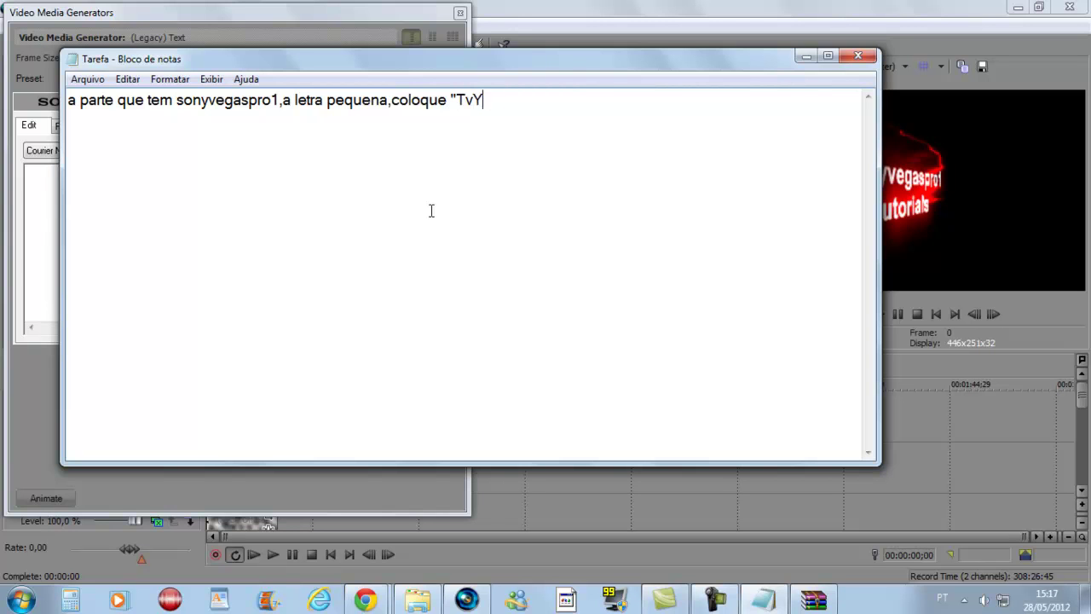
type("\"TvYoutube.we")
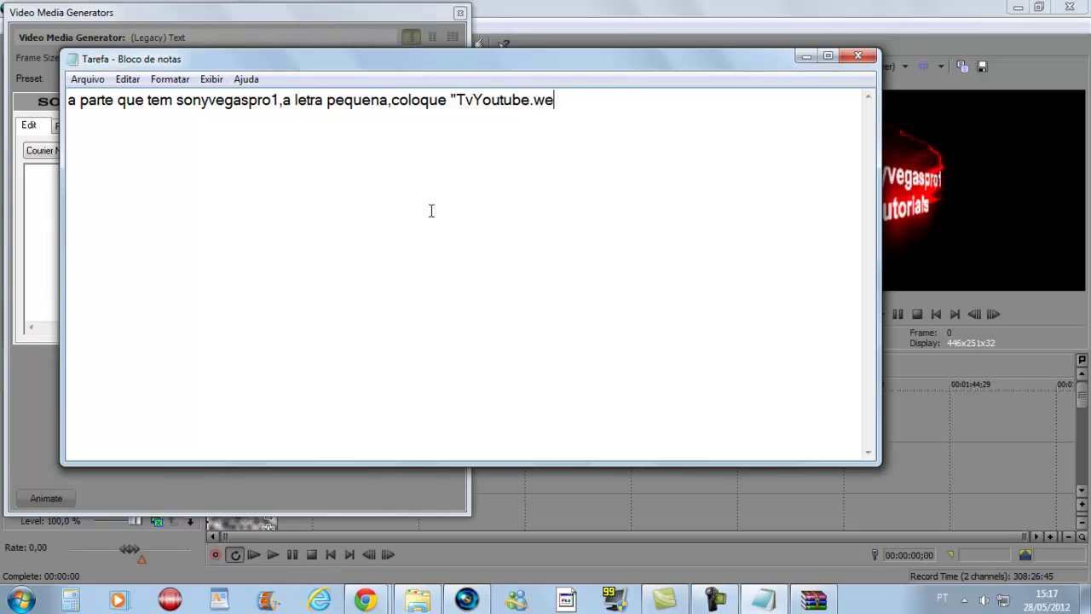
key("BackSpace")
key("BackSpace")
- Return to the first track's text generator, replace SonyVegasPro1 with "TvYoutube.com" and close the generator
left_click(805, 58)
left_click(365, 173)
left_click_drag(365, 173, 141, 175)
key("BackSpace")
type("tv")
key("BackSpace")
key("BackSpace")
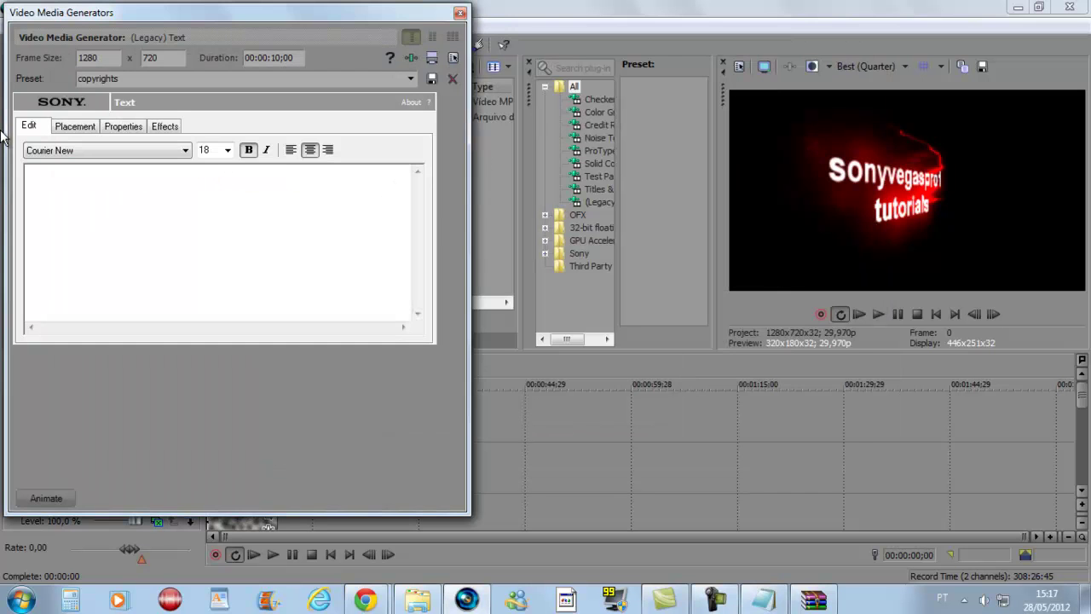
type("TvYout")
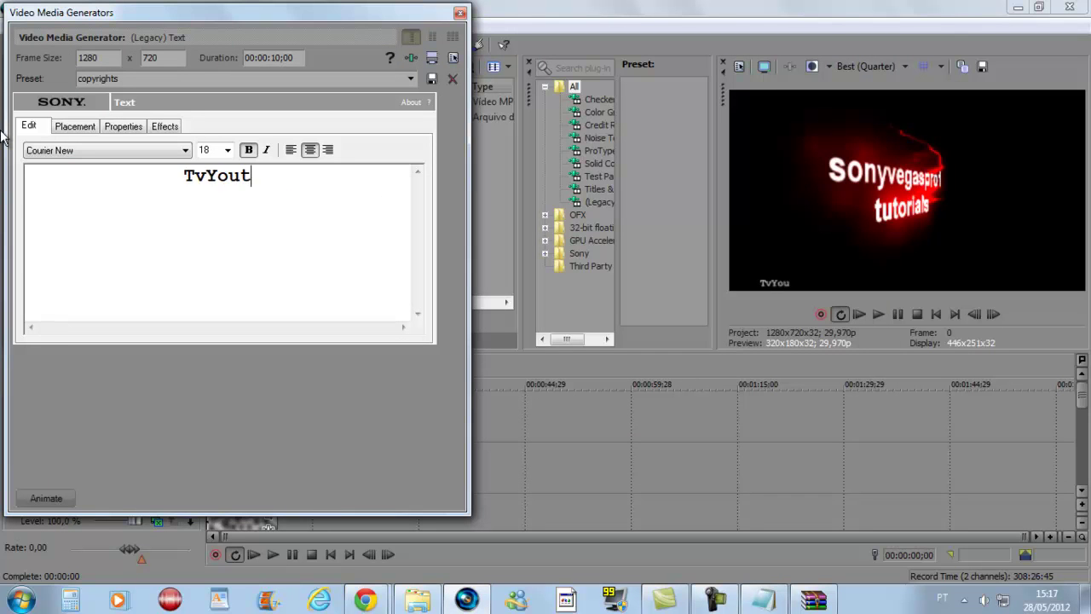
type("ube.com")
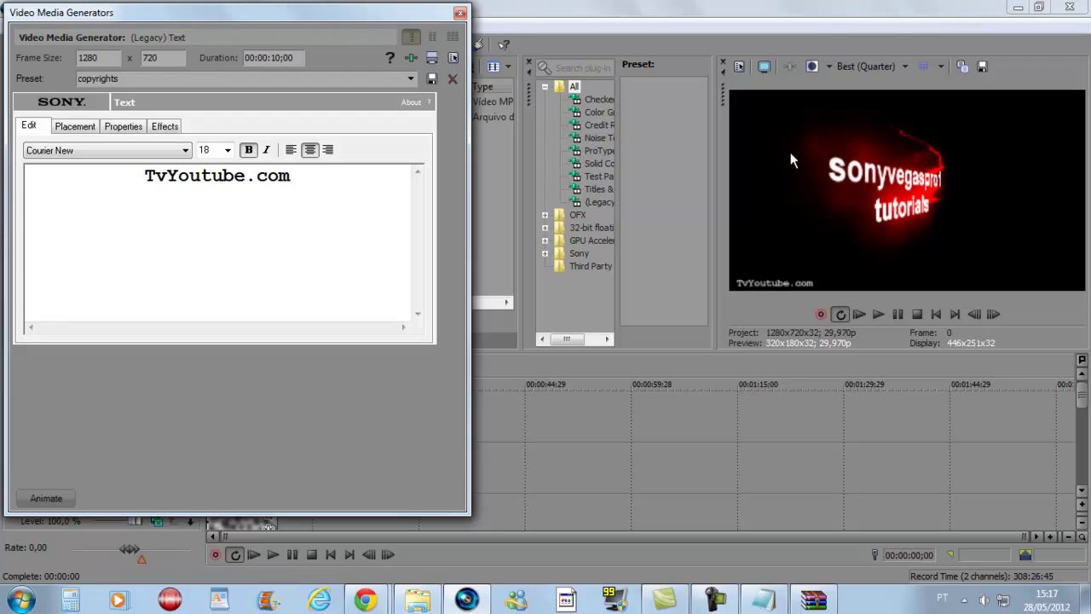
left_click(461, 14)
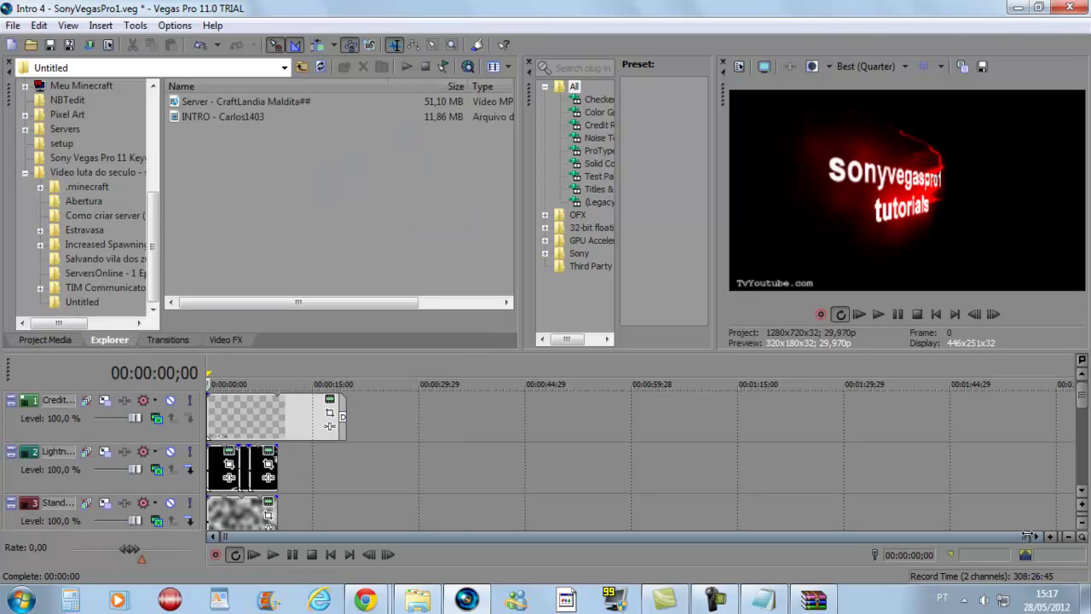
- Replace the Notepad note with "agora vamos apagar o sonyvegaspro1 tutorial e colocar exemple :D" and minimize Notepad
left_click(763, 599)
left_click_drag(588, 196, 0, 256)
key("BackSpace")
type("agora vamos apagar o")
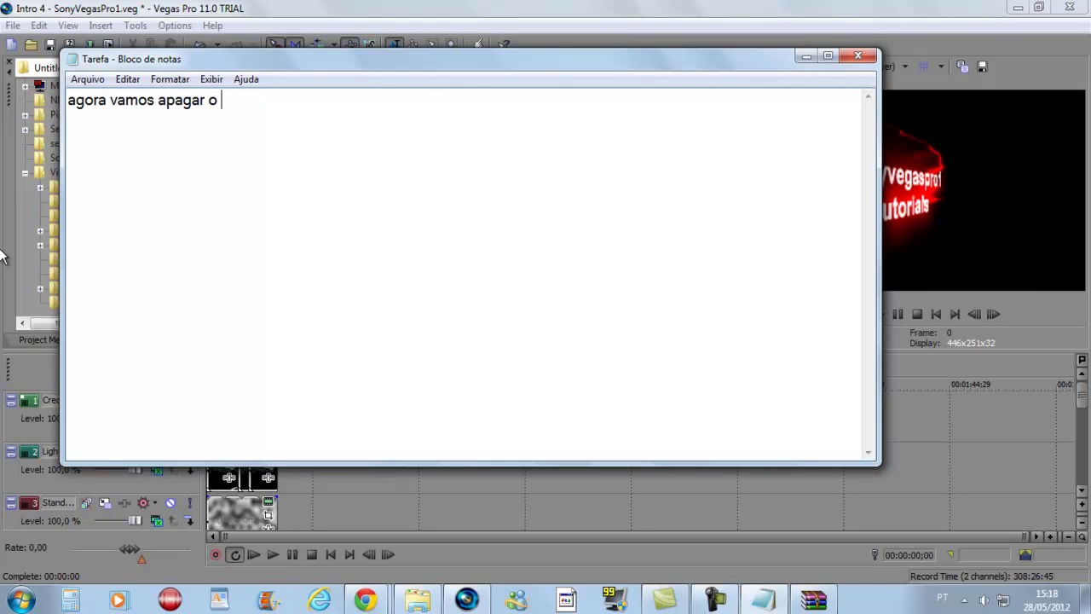
type(" sonyvegaspro1 tutorial e colocar exemple :D")
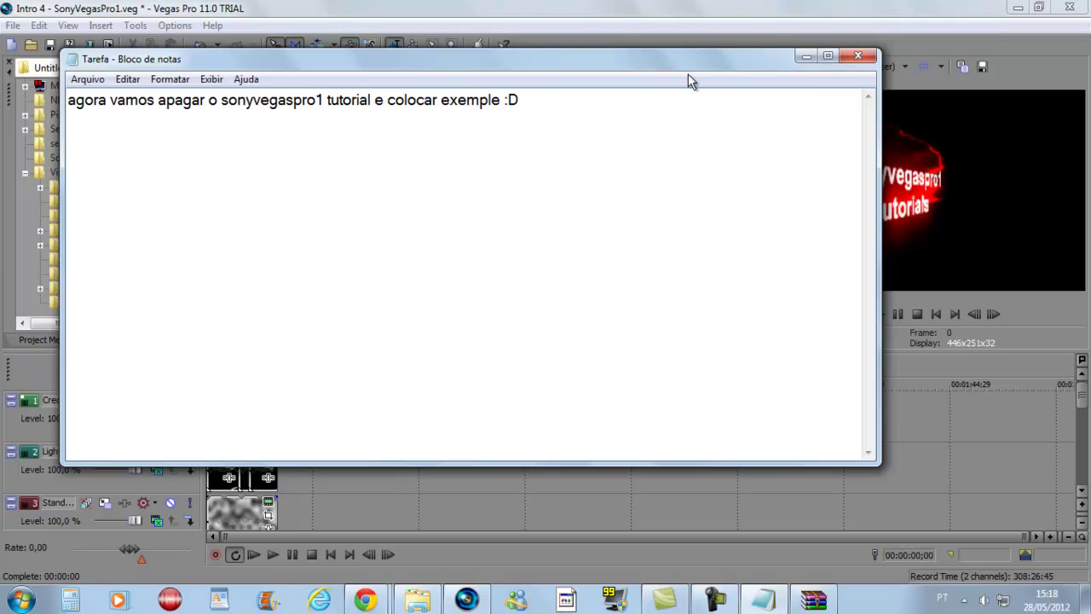
left_click(806, 56)
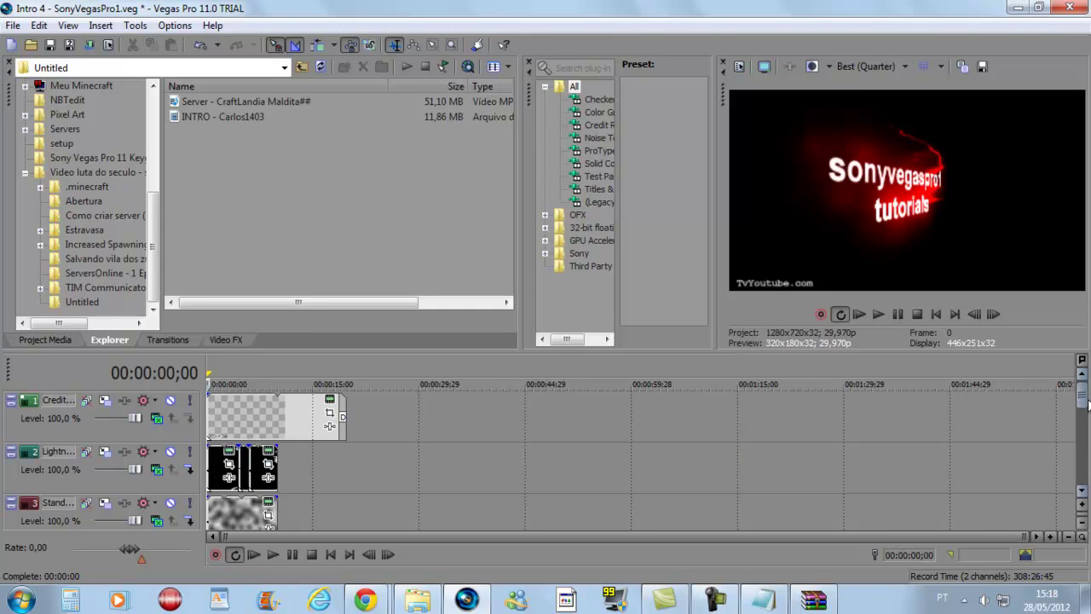
- Replace the title text on track 4 with two lines, "Exemple name" and "a exemple"
scroll(1081, 413, "down", 2)
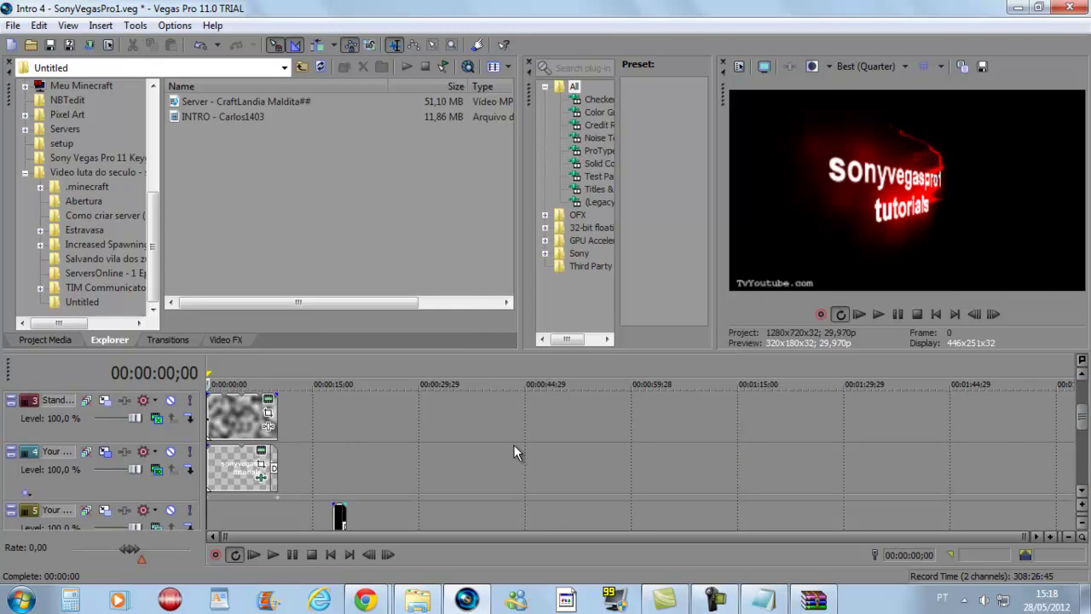
left_click(261, 463)
key("ctrl+a")
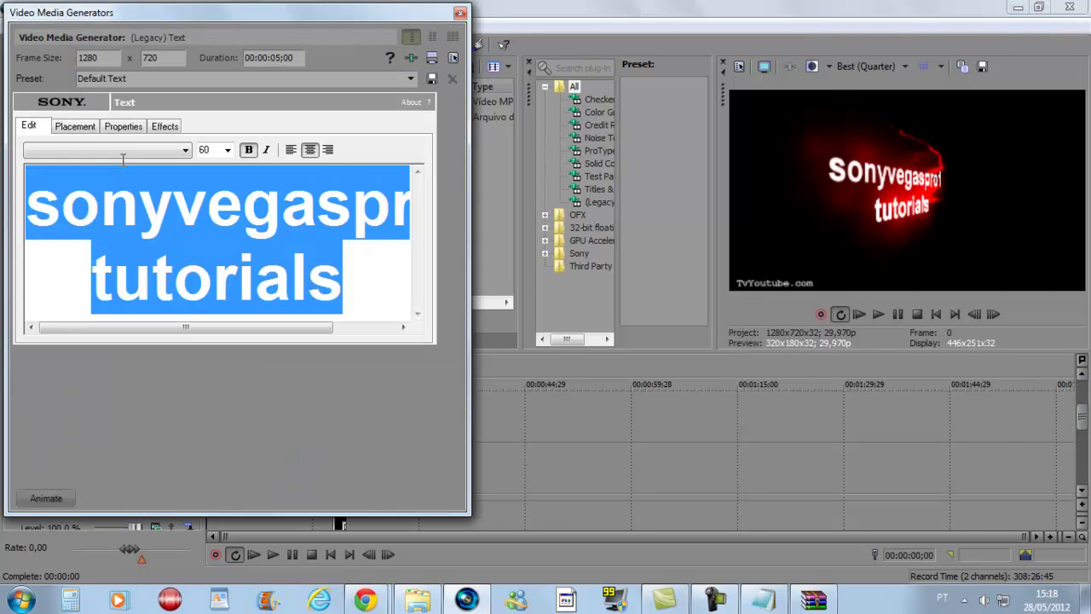
key("Delete")
type("E")
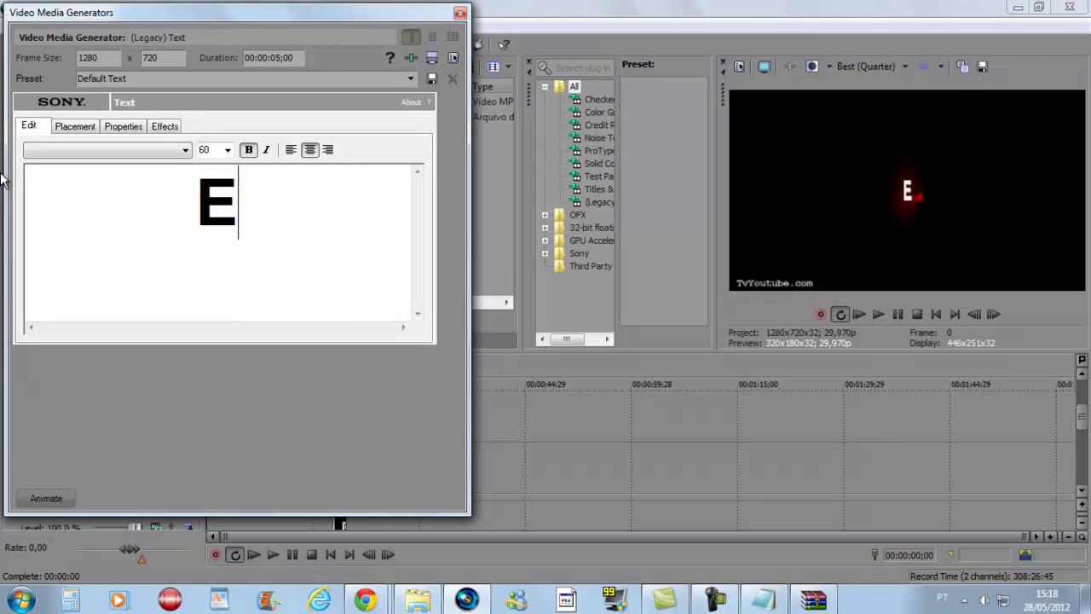
type("xemploo")
key("BackSpace")
key("BackSpace")
type("e na")
key("BackSpace")
type("name")
key("Return")
type("a exemple")
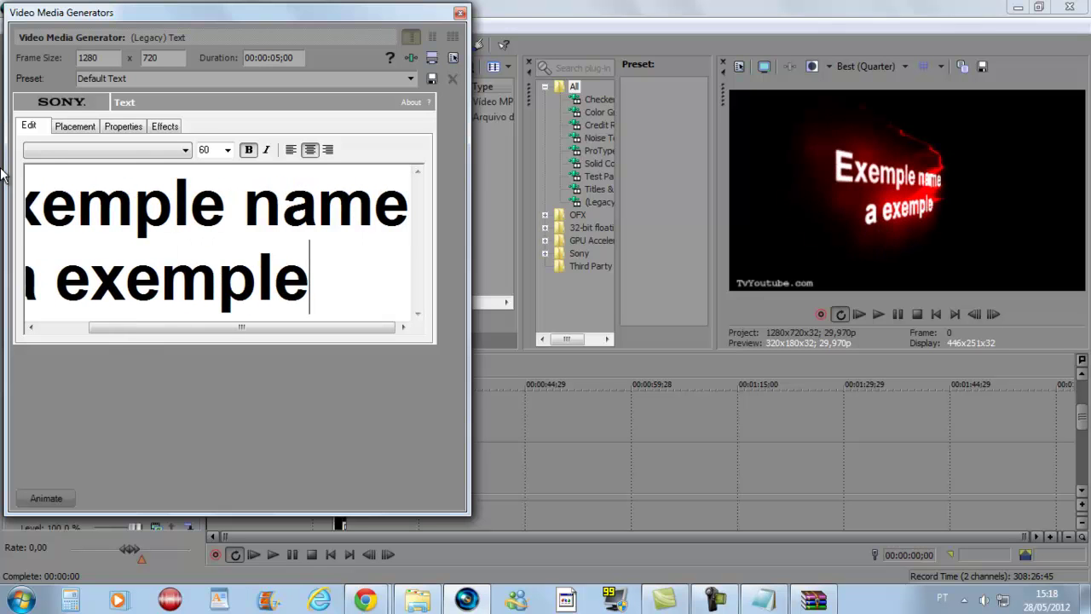
- Close the title's text generator, replace the Notepad note with "ok mais edite o seu de qualquer jeito kk" and minimize Notepad
left_click(459, 12)
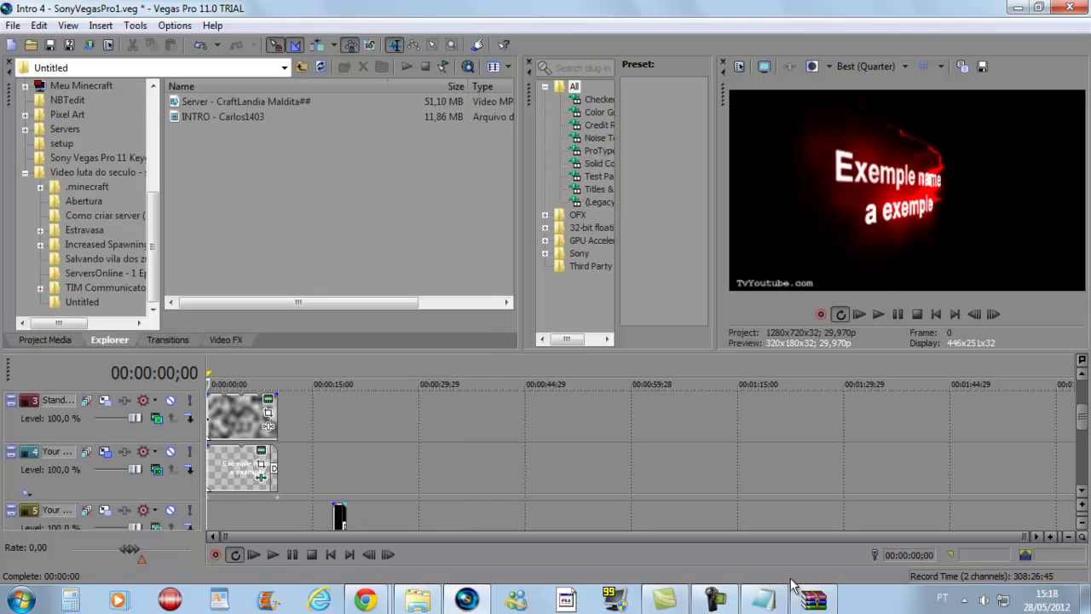
left_click(764, 599)
left_click_drag(632, 125, 3, 103)
key("BackSpace")
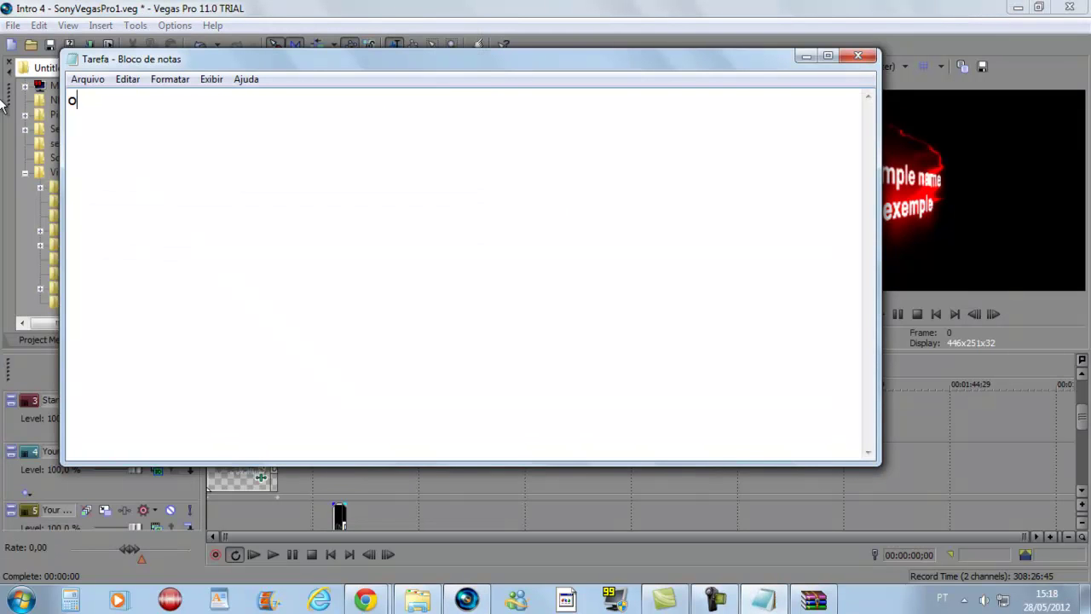
type("ok mais edite o seu de qualquer jeito kk")
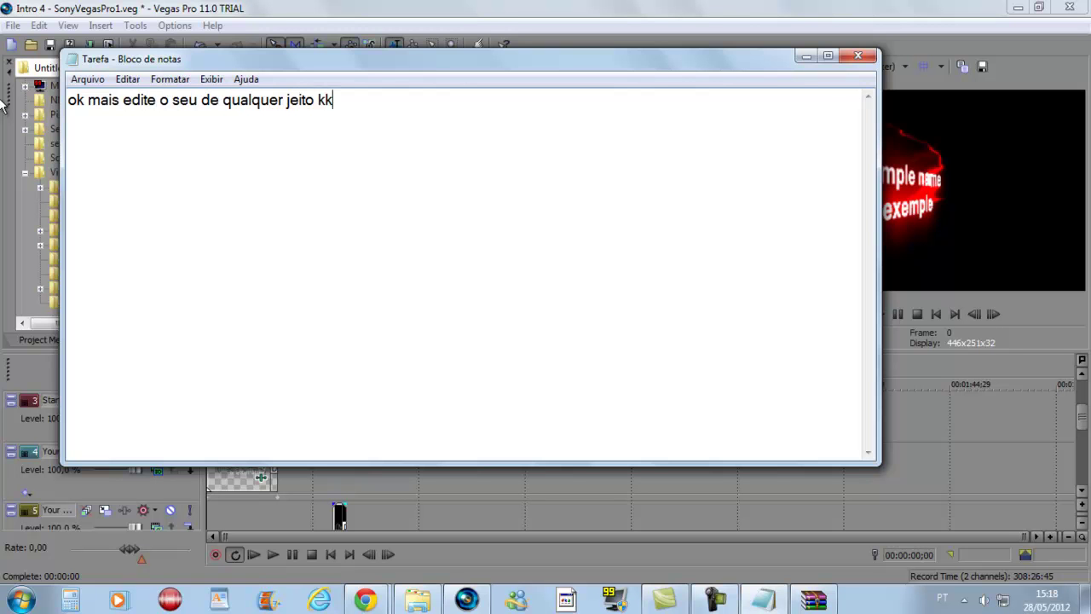
left_click(806, 56)
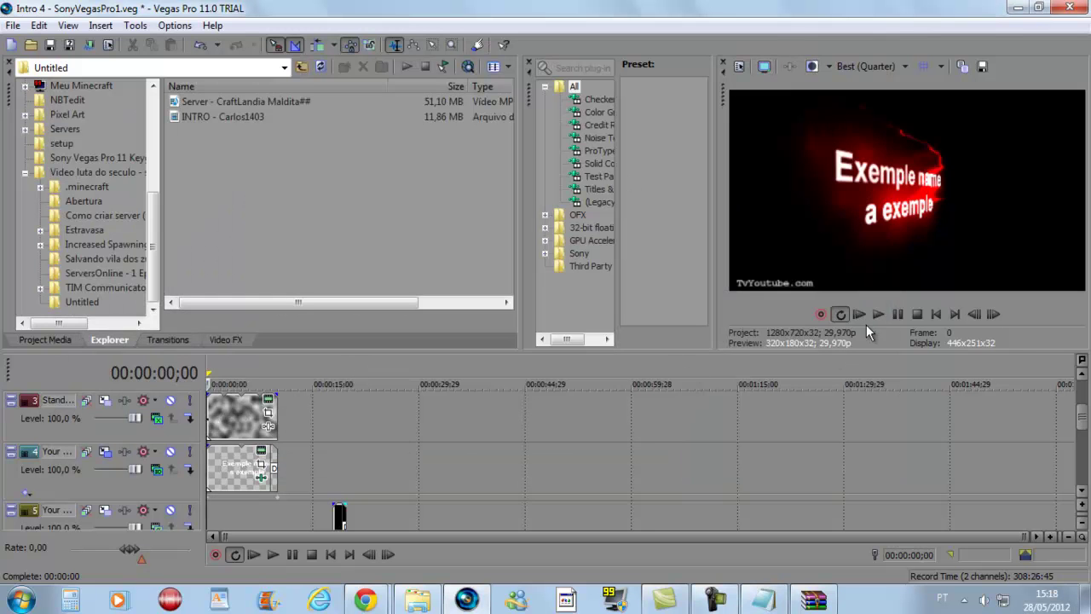
- Play the intro preview to check the edited title, pause it and look at tracks 5 to 7
left_click(890, 313)
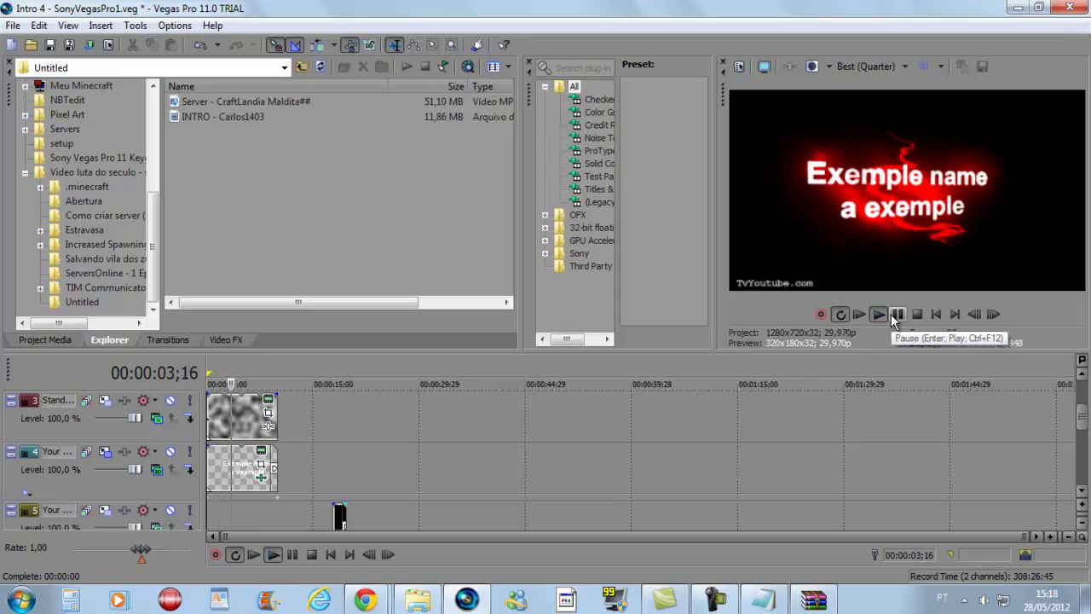
left_click(898, 314)
left_click_drag(1082, 418, 1078, 440)
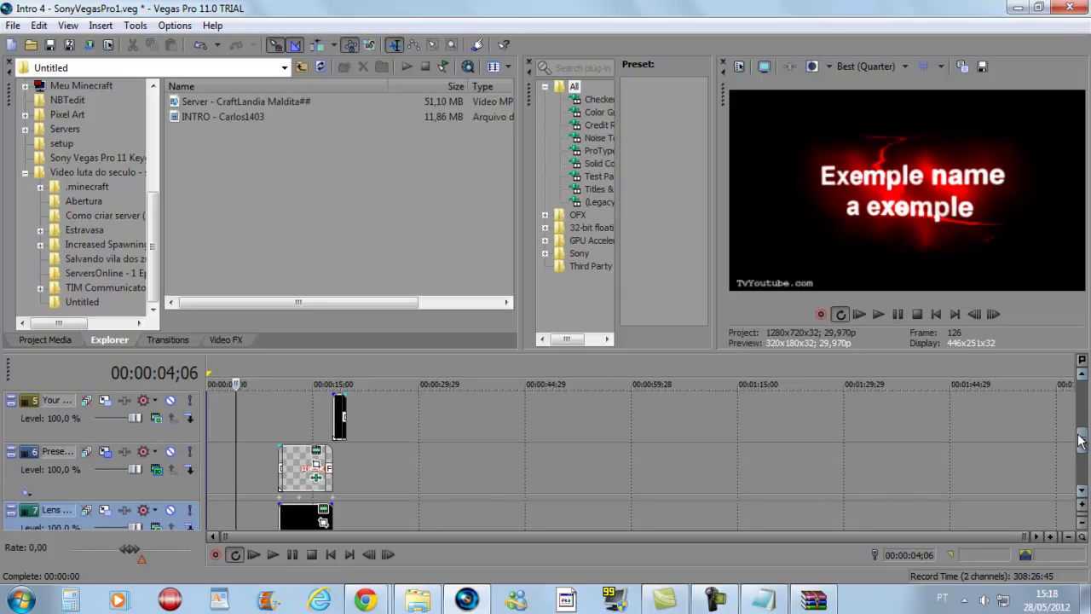
- Clear all text from the Notepad note and minimize Notepad
left_click(789, 597)
key("ctrl+a")
key("BackSpace")
type("perfe")
left_click_drag(214, 100, 4, 123)
key("BackSpace")
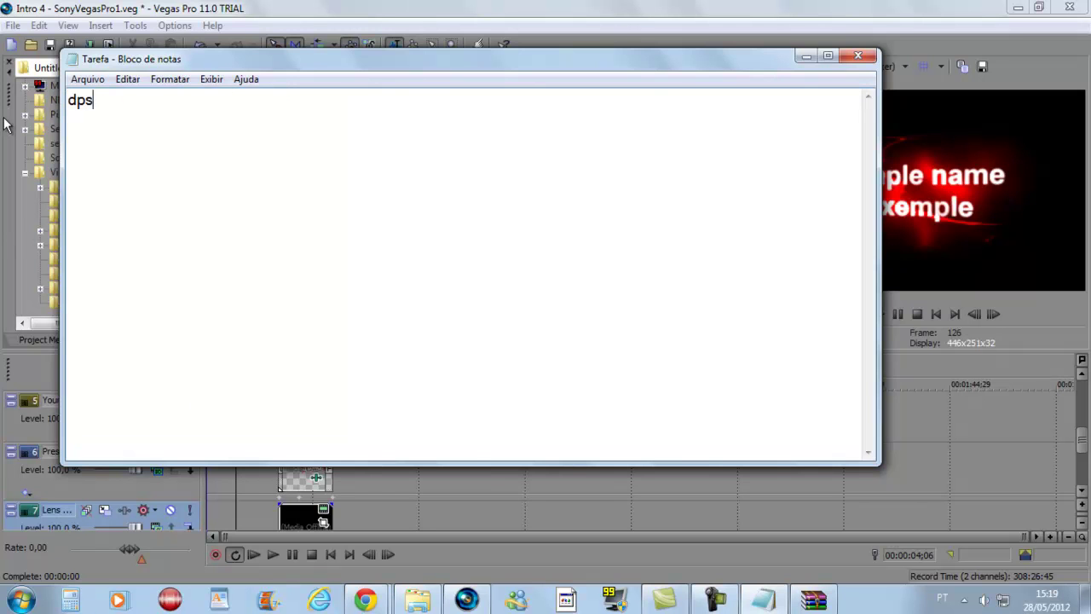
key("BackSpace")
key("BackSpace")
key("BackSpace")
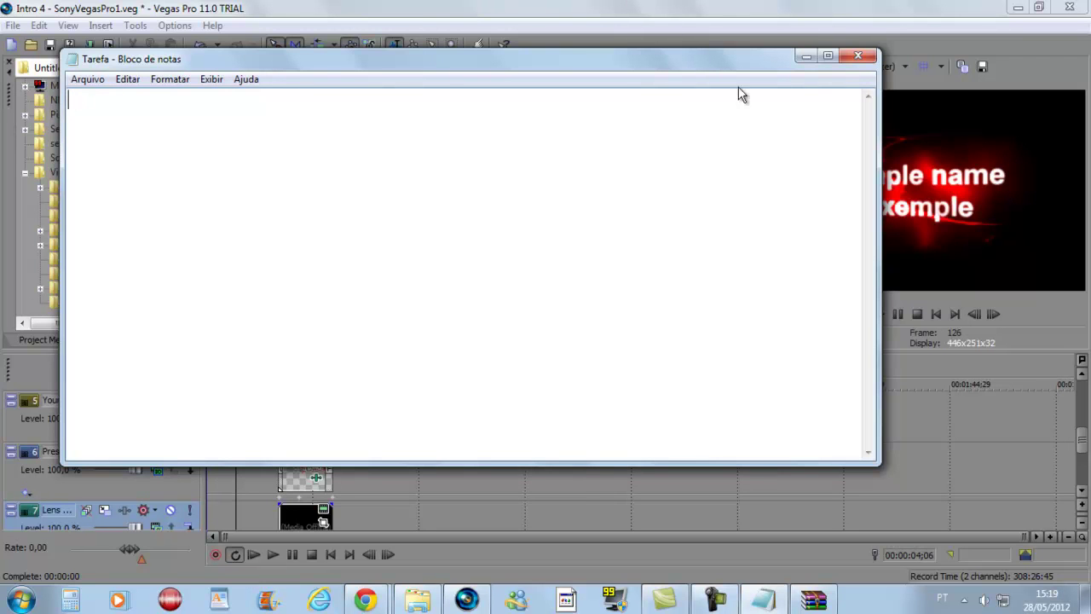
left_click(803, 58)
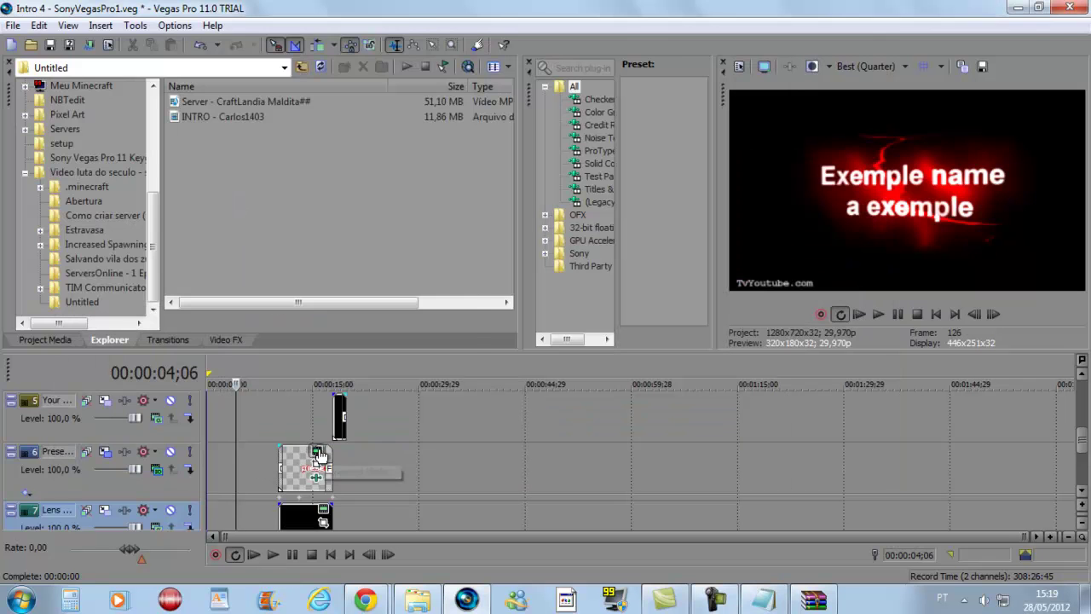
- Open the generated text on track 6 to inspect it, close the generator and return to the first tracks
left_click(316, 477)
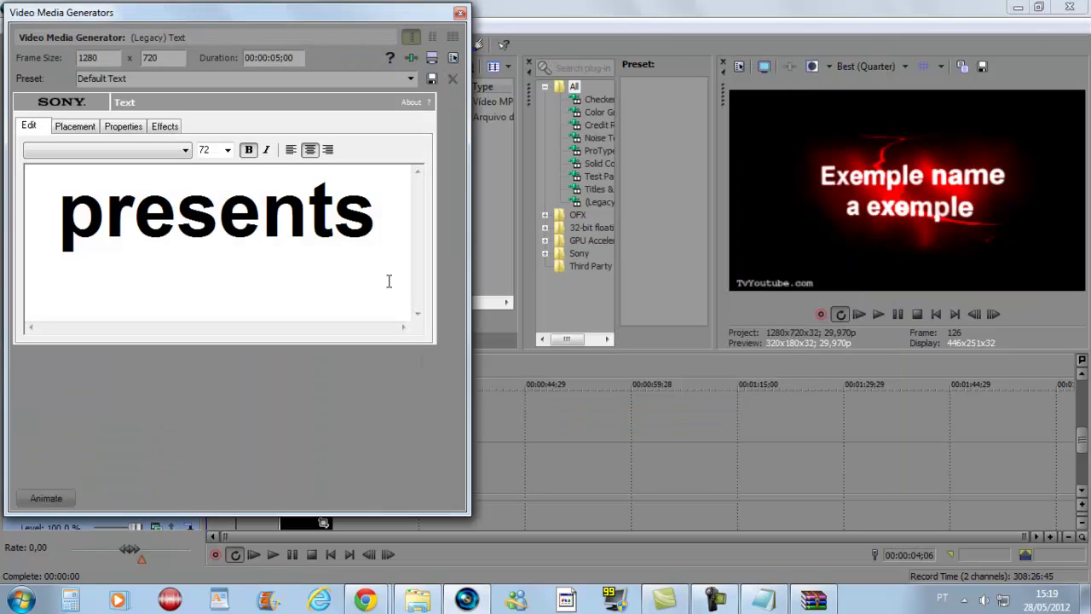
left_click(460, 13)
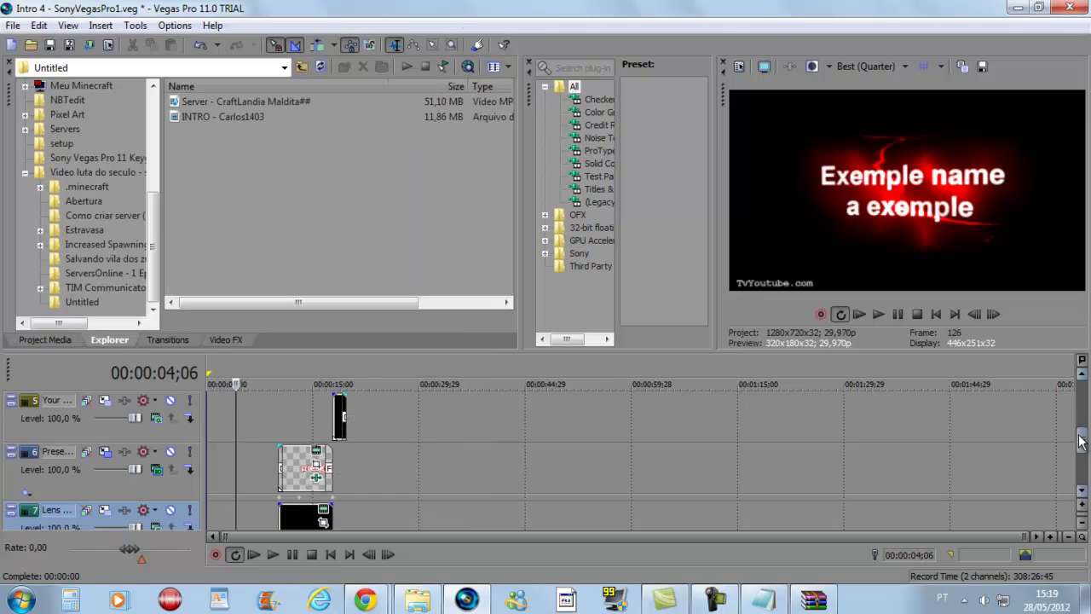
left_click_drag(1080, 447, 1080, 397)
- Return to Notepad and write the note "ops salve seu projeto dps de editar", discarding the draft "agora va em clip.dj"
left_click(763, 599)
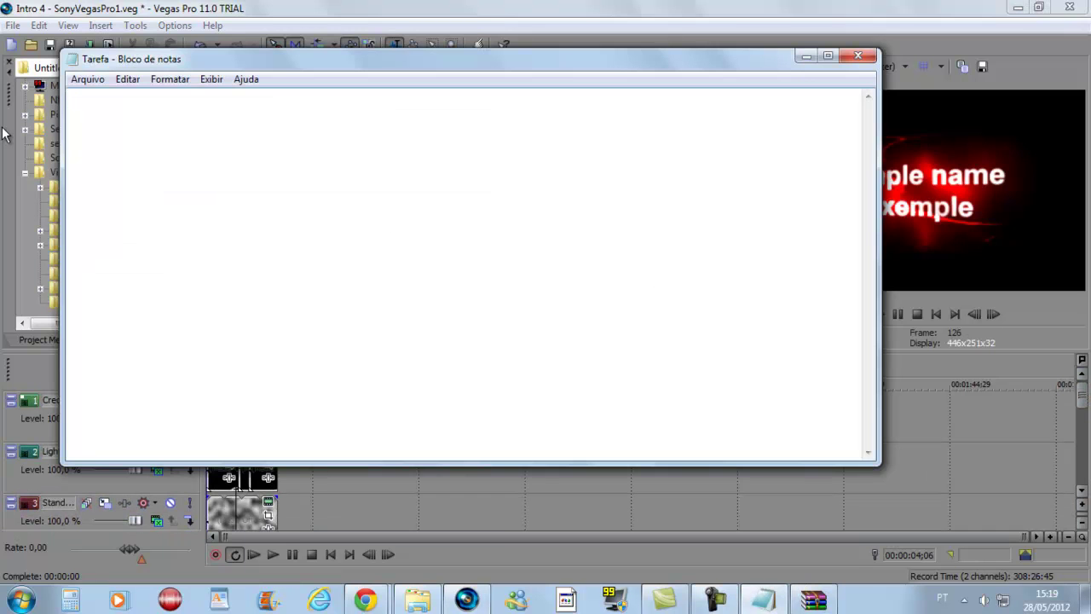
type("agora va em clip.dj")
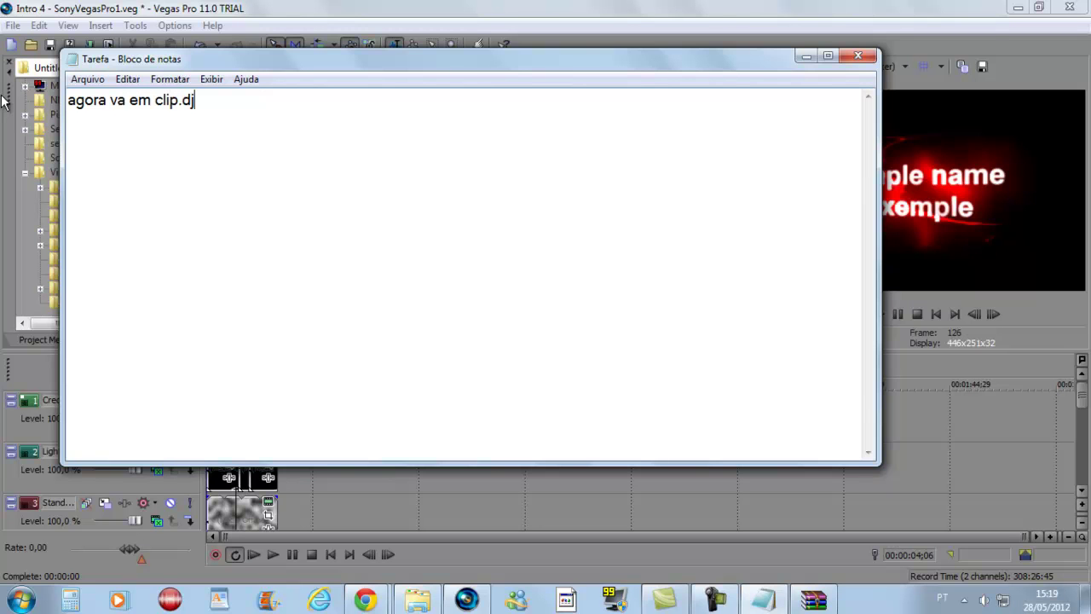
key("ctrl+a")
key("BackSpace")
type("op")
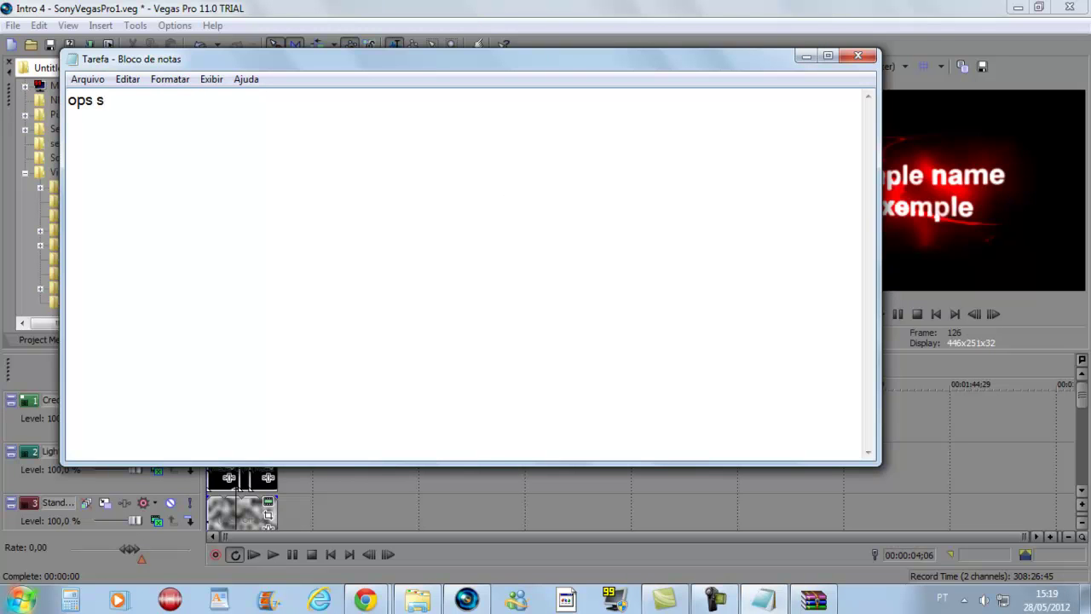
type("s salve seu pro")
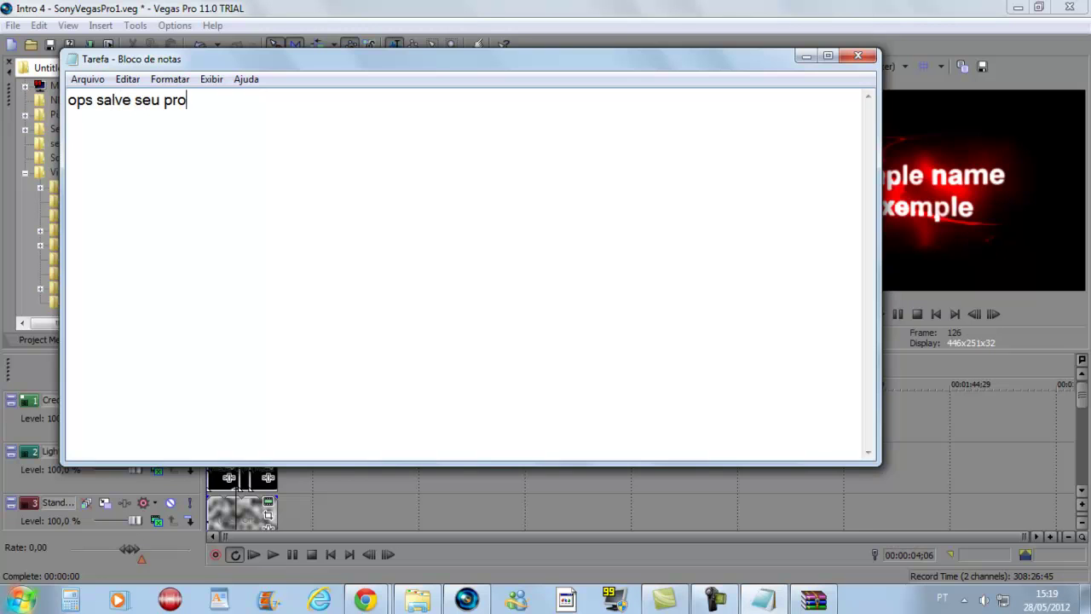
type("jeto dps de editar")
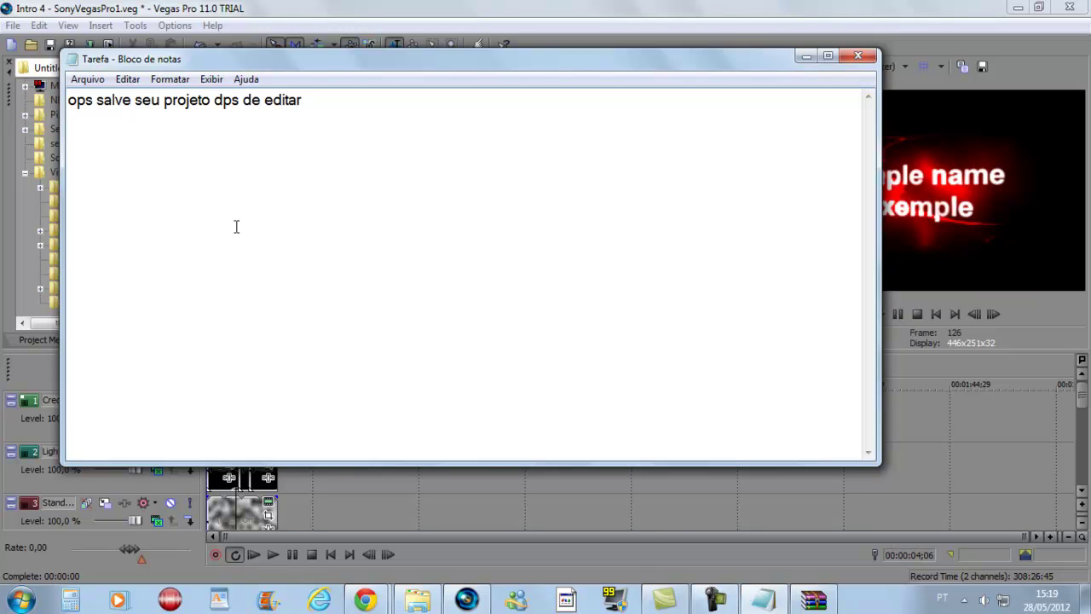
- Replace the Notepad note with "e entre no site : clip.dj" and minimize Notepad
left_click_drag(441, 114, 21, 599)
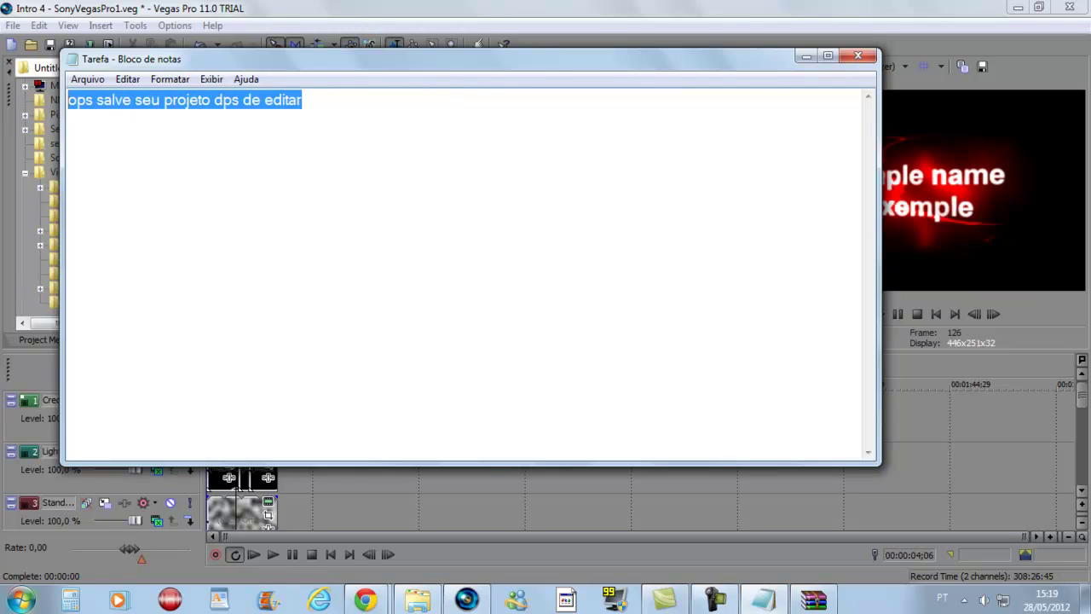
key("Delete")
type("e entre no site : cl")
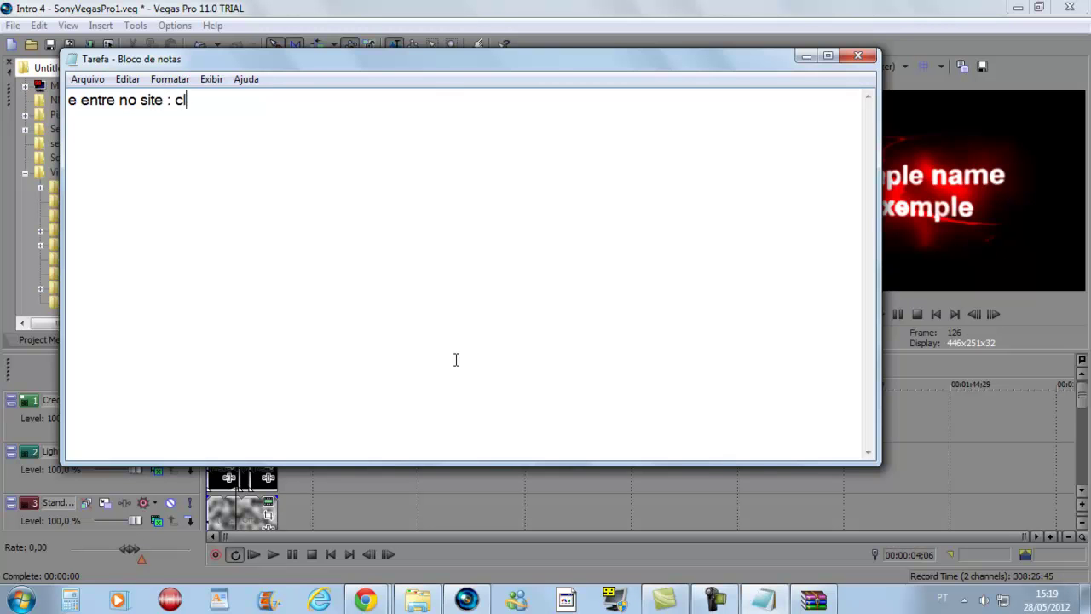
type("ip.dj")
left_click(805, 56)
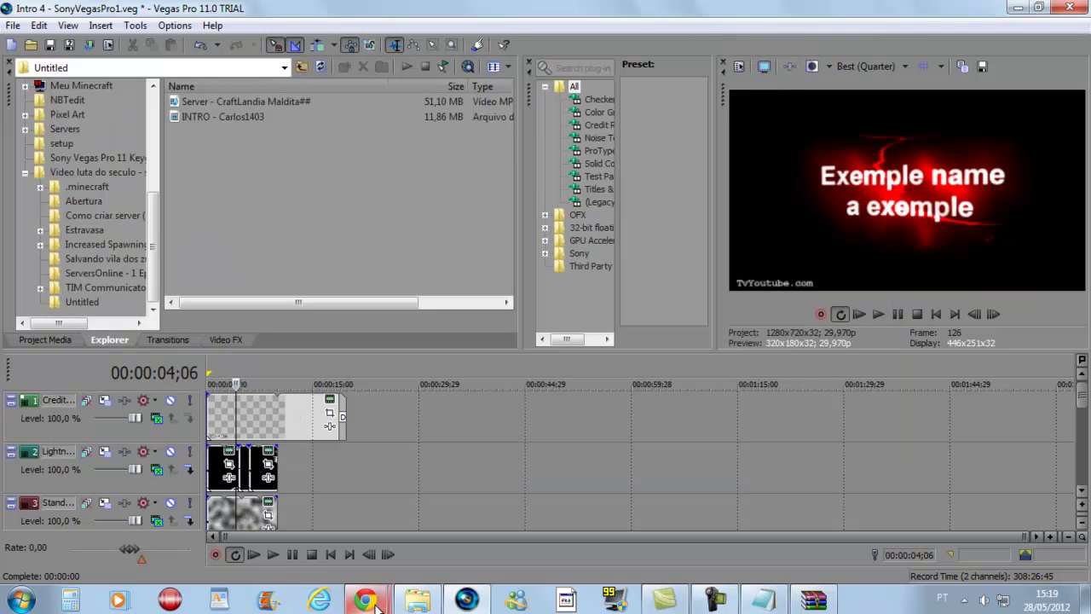
- Switch to the TvYoutube window in Chrome, load clip.dj in place of the downloads page and open a new tab
mouse_move(377, 604)
left_click(453, 516)
left_click(145, 32)
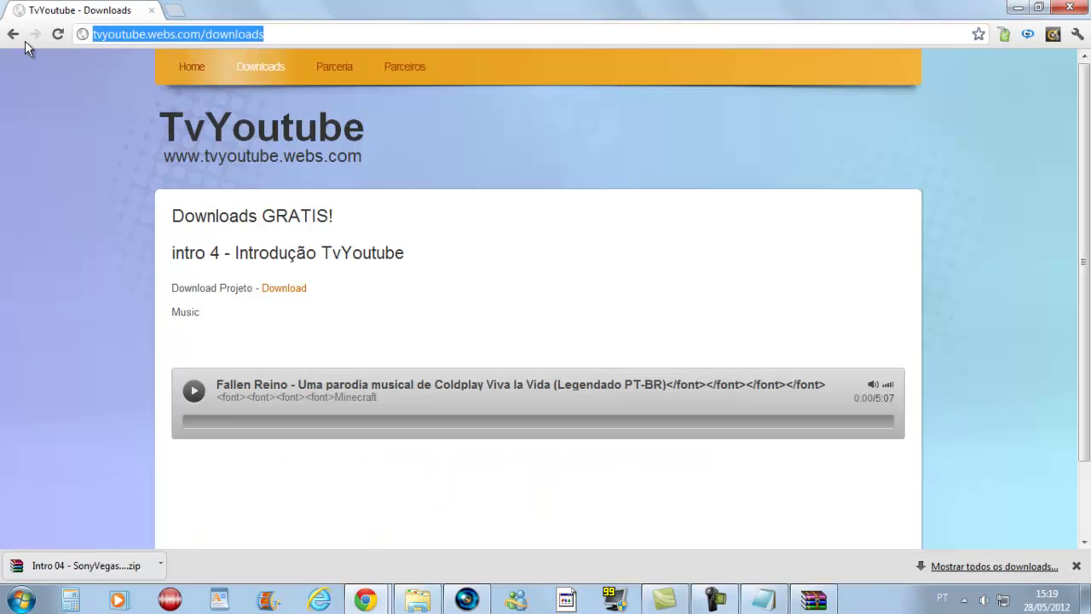
type("clip.dj")
key("Return")
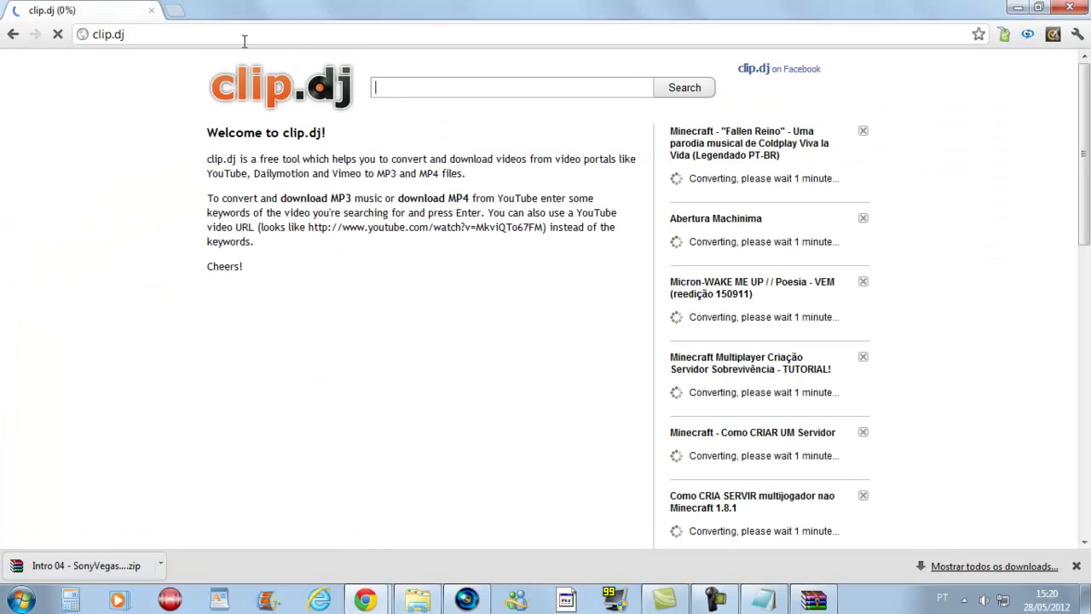
left_click(175, 11)
- Write the Notepad note "entre no youtube,cria uma nova guia kk", clear it and minimize Notepad
left_click(767, 598)
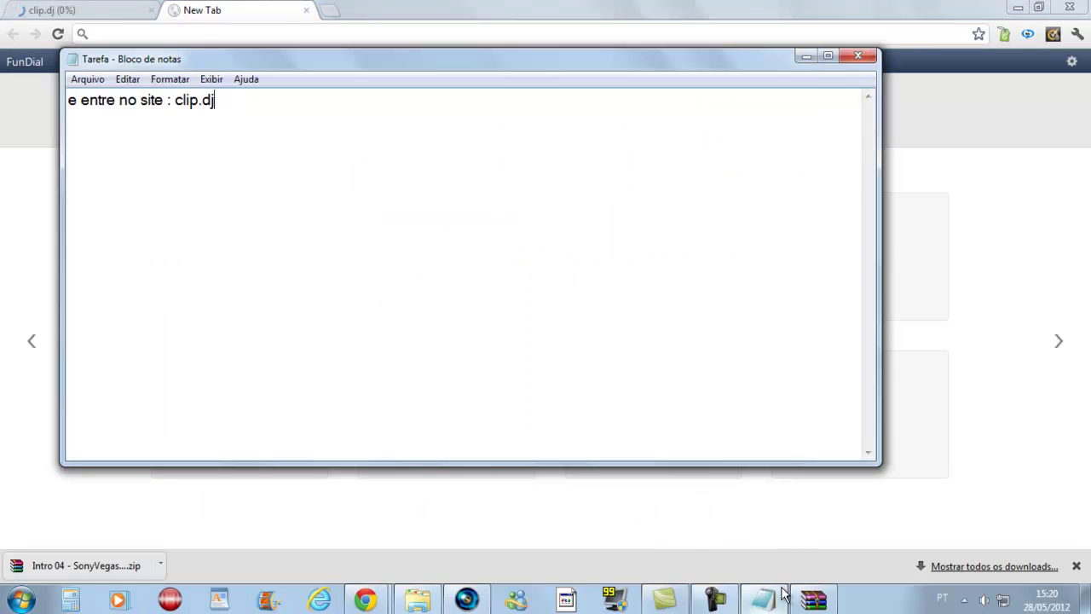
type("entre no youtube,cria")
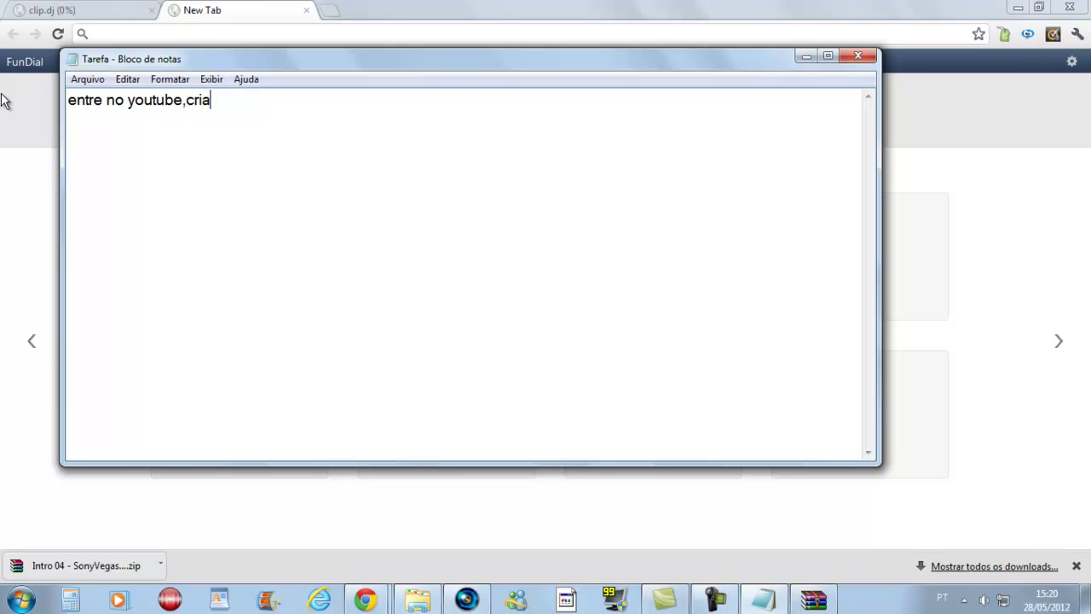
type("uma nova guia kk")
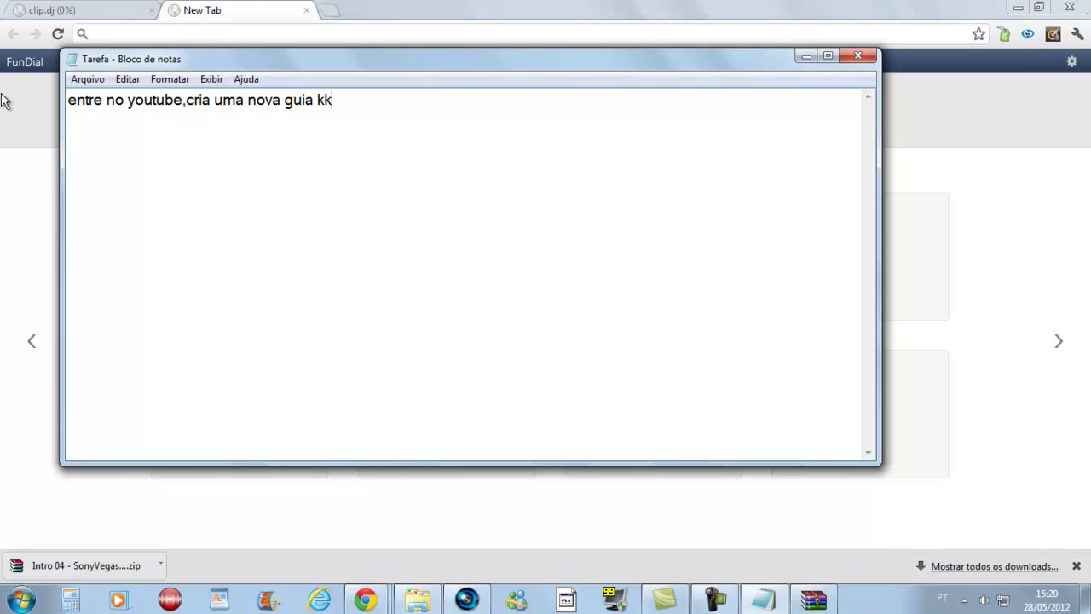
key("ctrl+a")
key("BackSpace")
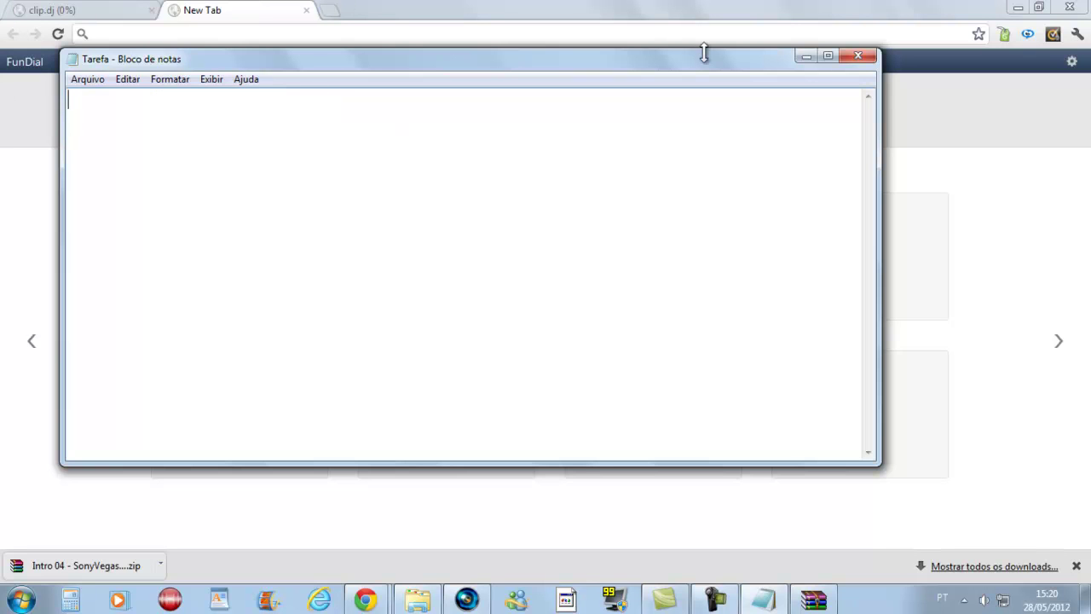
left_click(806, 56)
- Load YouTube in the new tab and write "pera" in Notepad in place of the draft "escreve la"
left_click(180, 214)
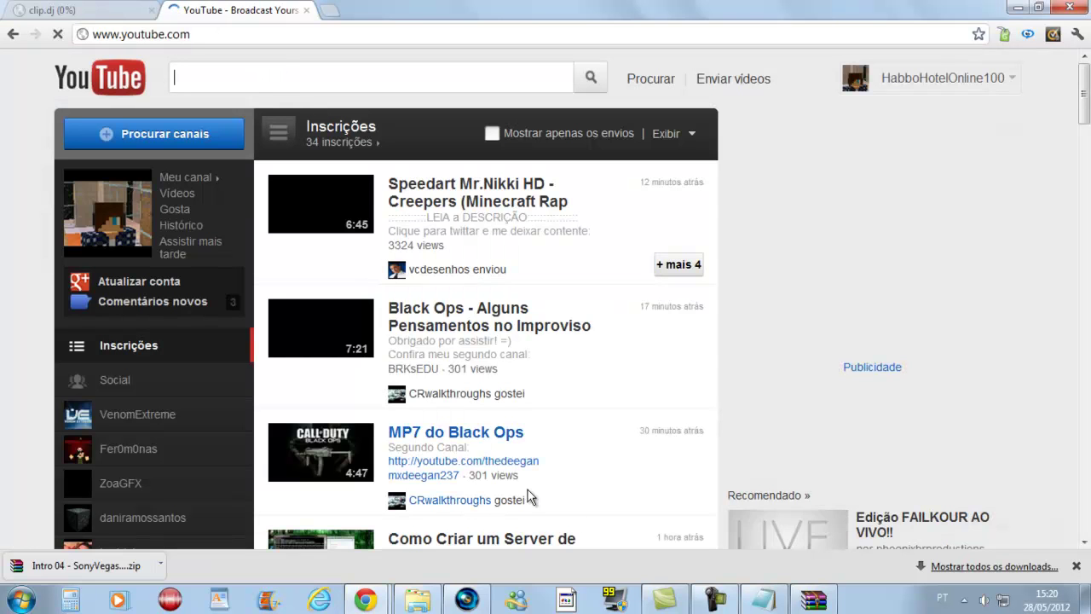
key("alt+Tab")
type("escreve la")
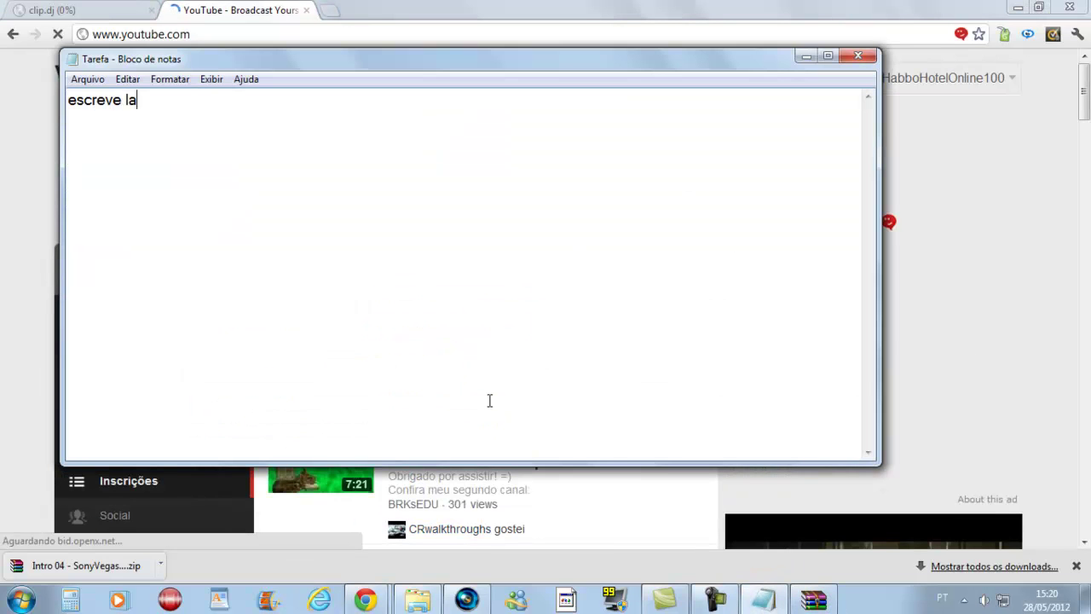
key("BackSpace")
key("BackSpace")
key("BackSpace")
key("BackSpace")
key("BackSpace")
key("BackSpace")
key("BackSpace")
type("pera")
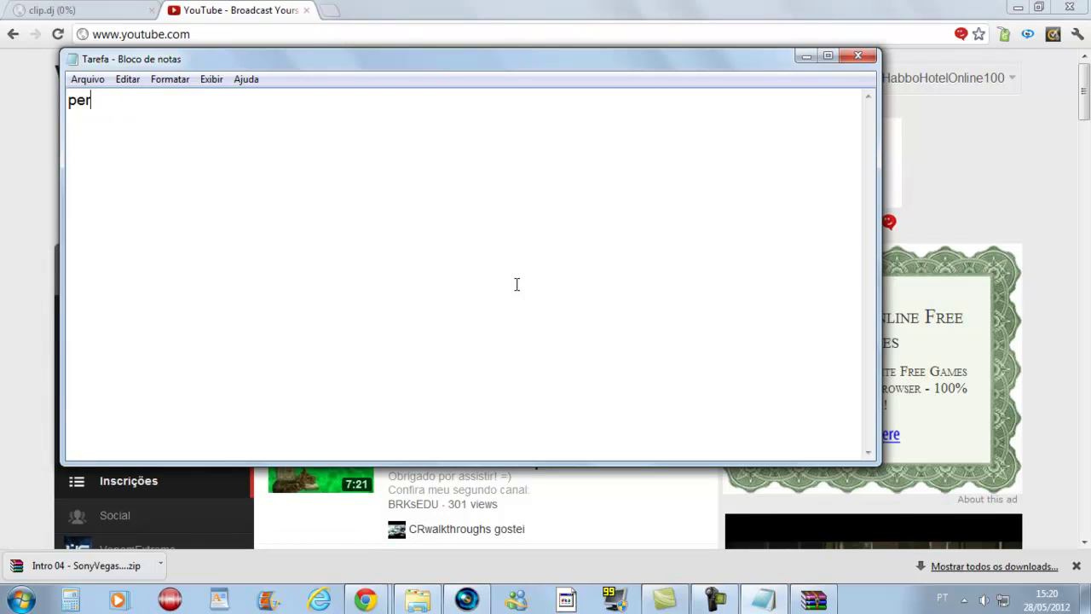
left_click(714, 599)
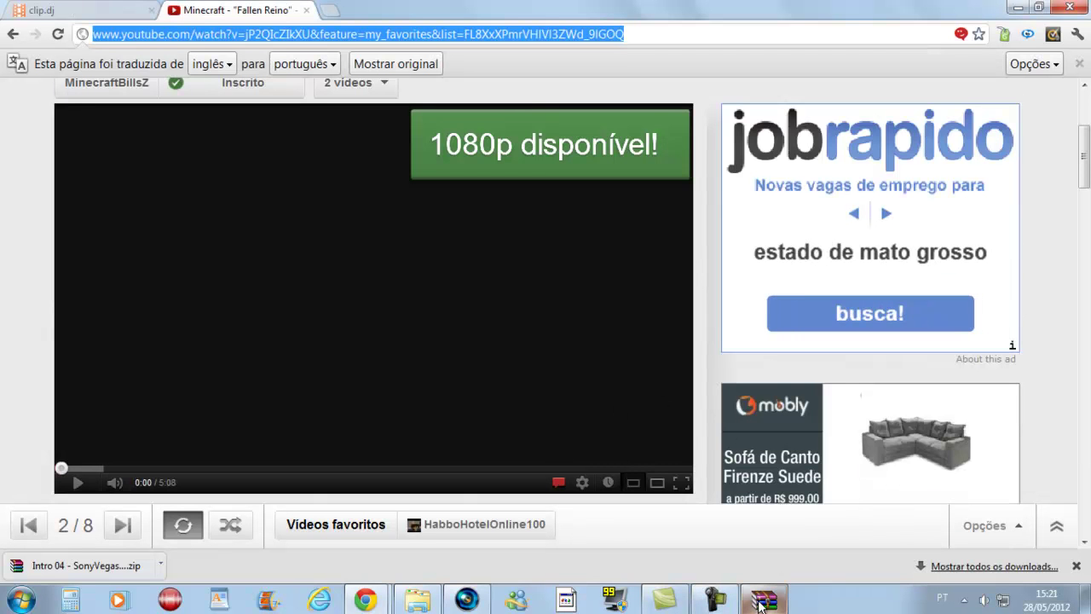
- Minimize the browser and Vegas Pro windows and open the Tarefa text file from the desktop
left_click(1017, 7)
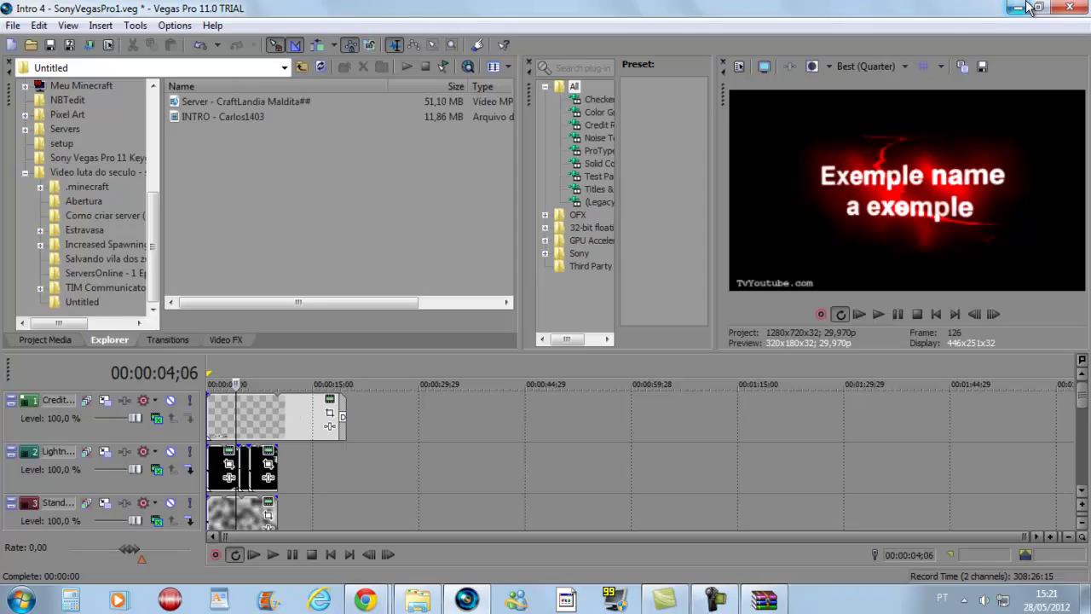
left_click(1018, 7)
left_click(1020, 7)
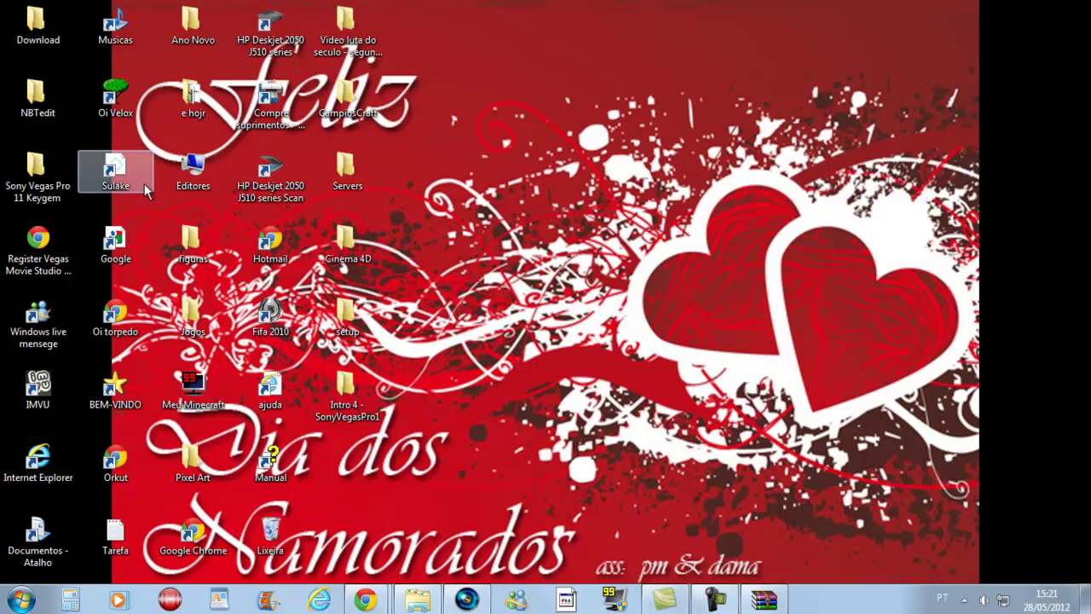
double_click(119, 534)
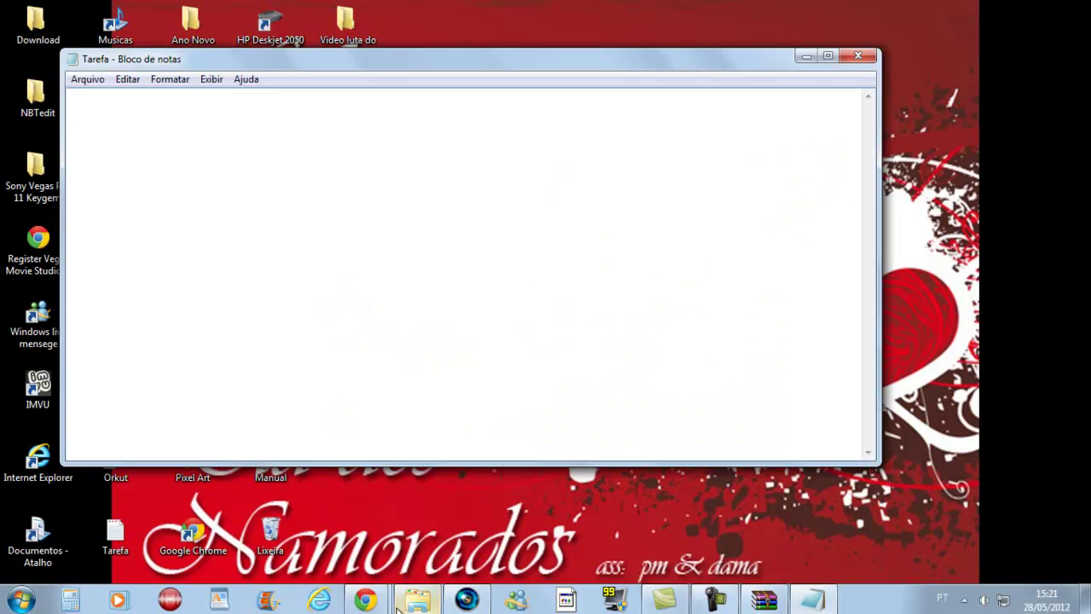
- Bring up the YouTube video in Chrome, return to Notepad and write "entra em" with the video's full URL on the next line
mouse_move(365, 599)
left_click(426, 554)
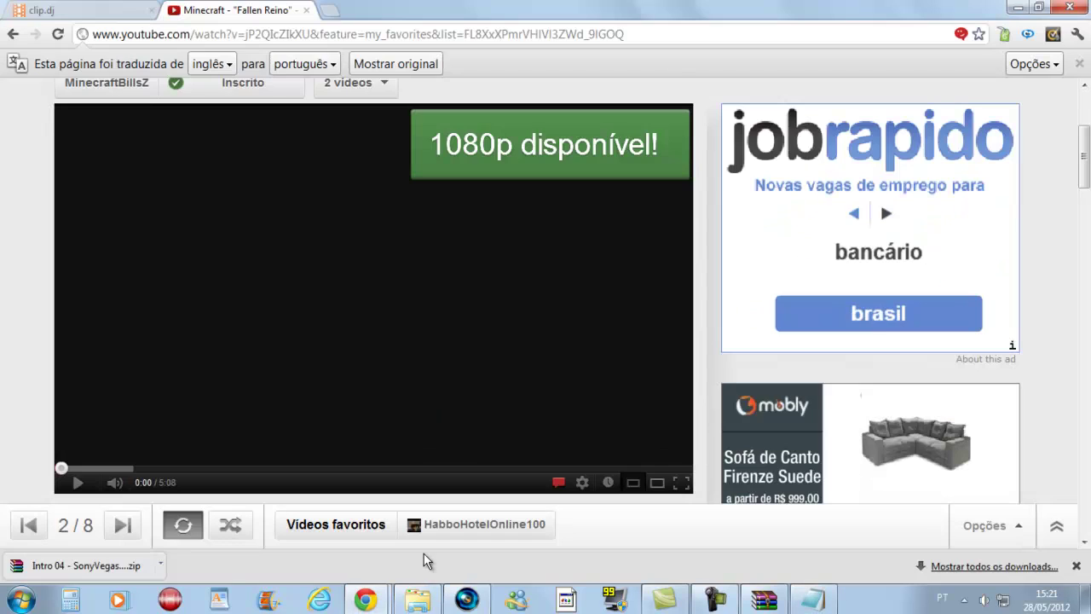
left_click(813, 599)
type("entra em")
type("http://www.youtube.com/watch?v=jP2QIcZIkXU&feature=my_favorites&list=FL8XxXPmrVHIVl3ZWd_9IGOQ")
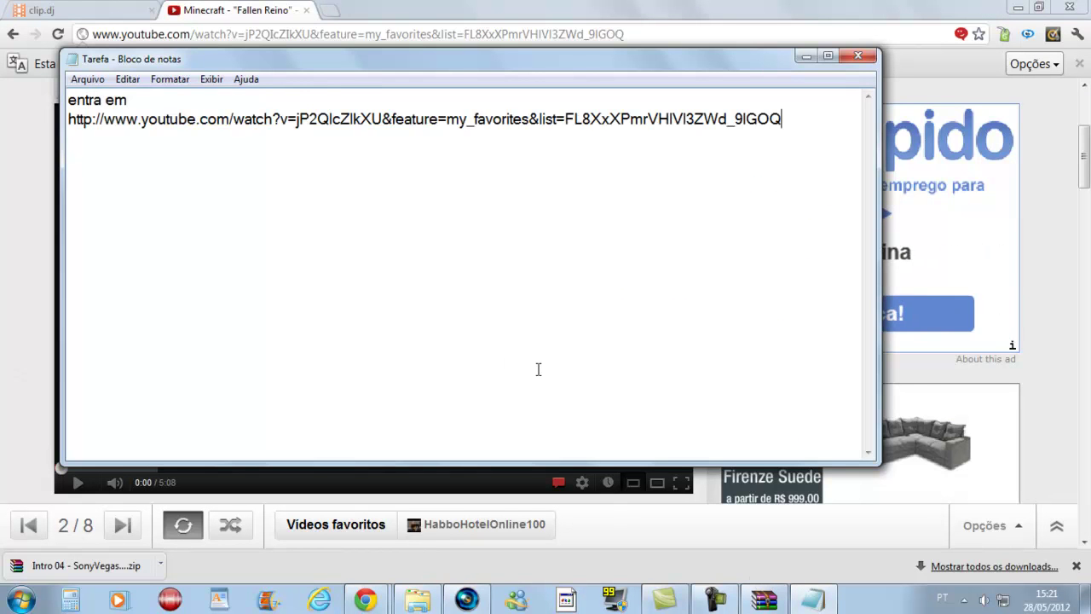
- Add the lines "na descrinção", "e copia o link dele" and "e bota no clip.dj" below the URL in the Notepad note
key("Return")
type("na")
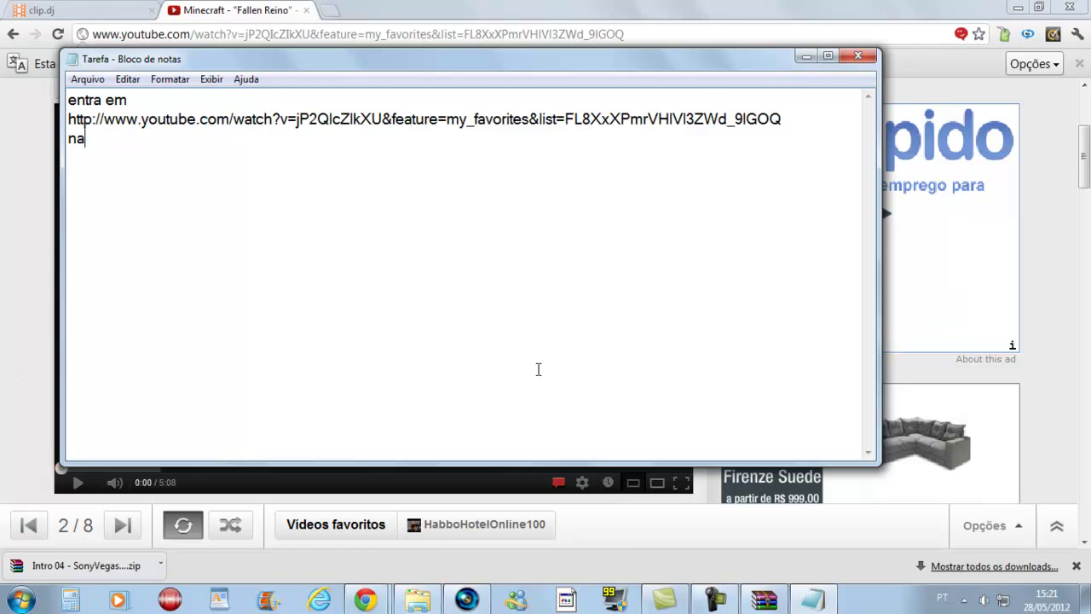
type(" descrinção")
type("e")
type(" va")
type("opia")
type(" o link dele")
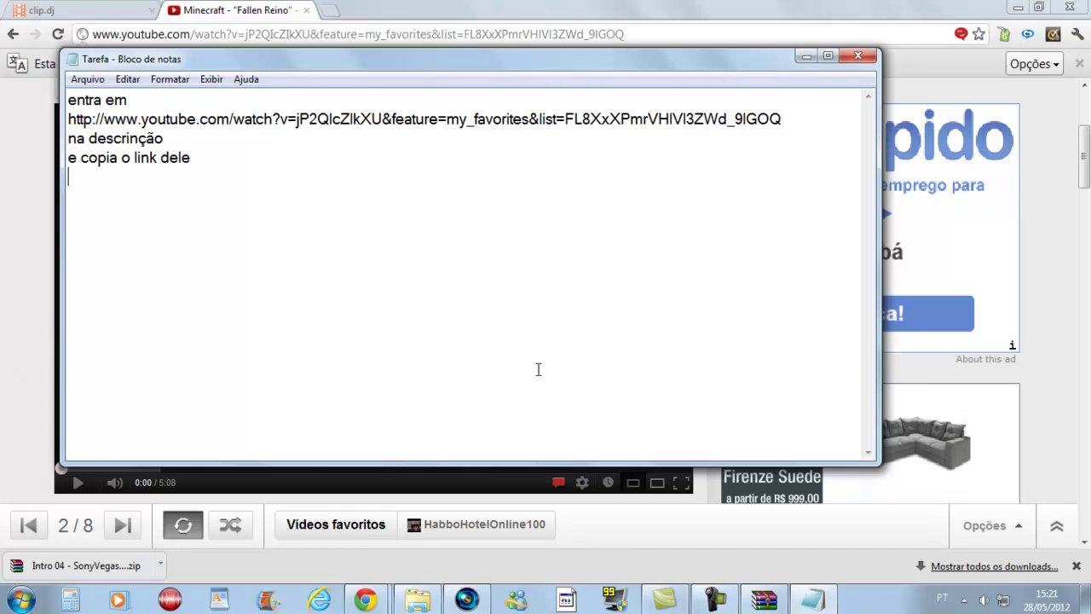
type("bota no clip.dj")
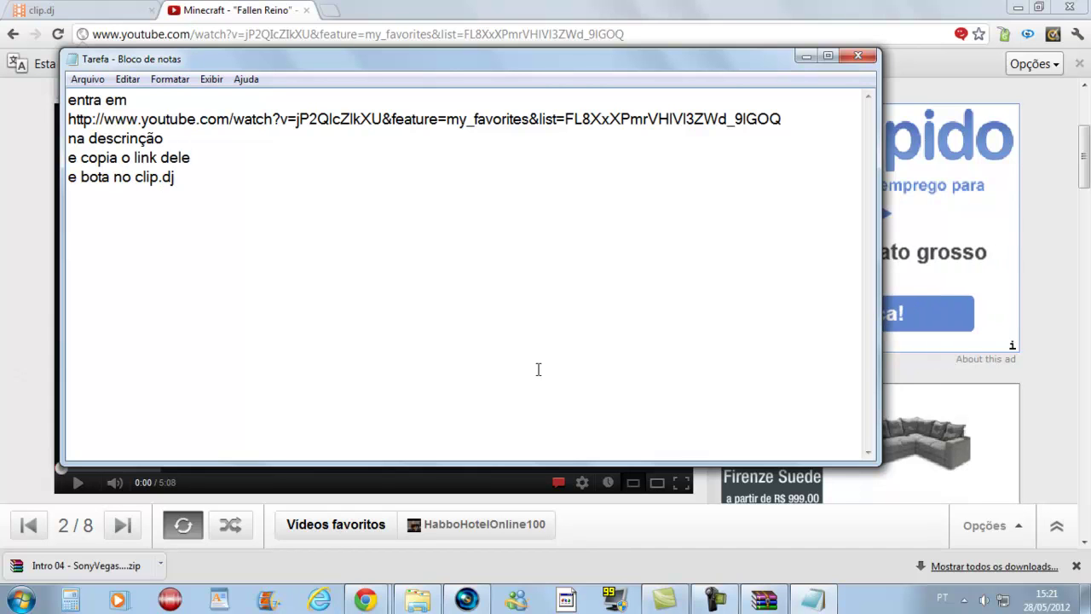
- Clear the whole Notepad note and minimize Notepad
key("ctrl+a")
key("BackSpace")
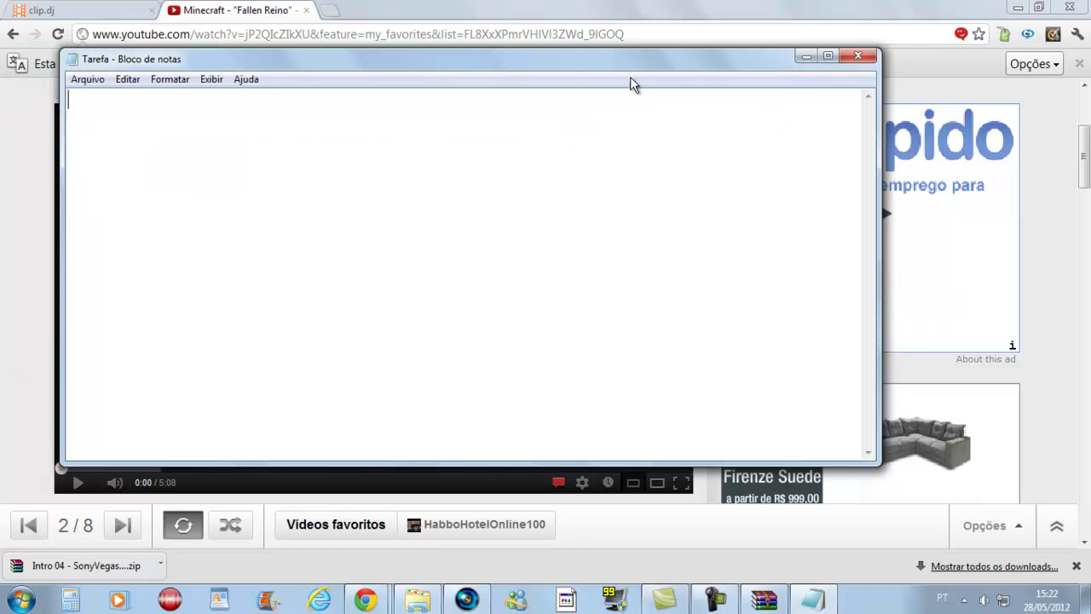
left_click(805, 54)
- Reload the Minecraft "Fallen Kingdom" video page and copy its URL from the browser's address
left_click(612, 36)
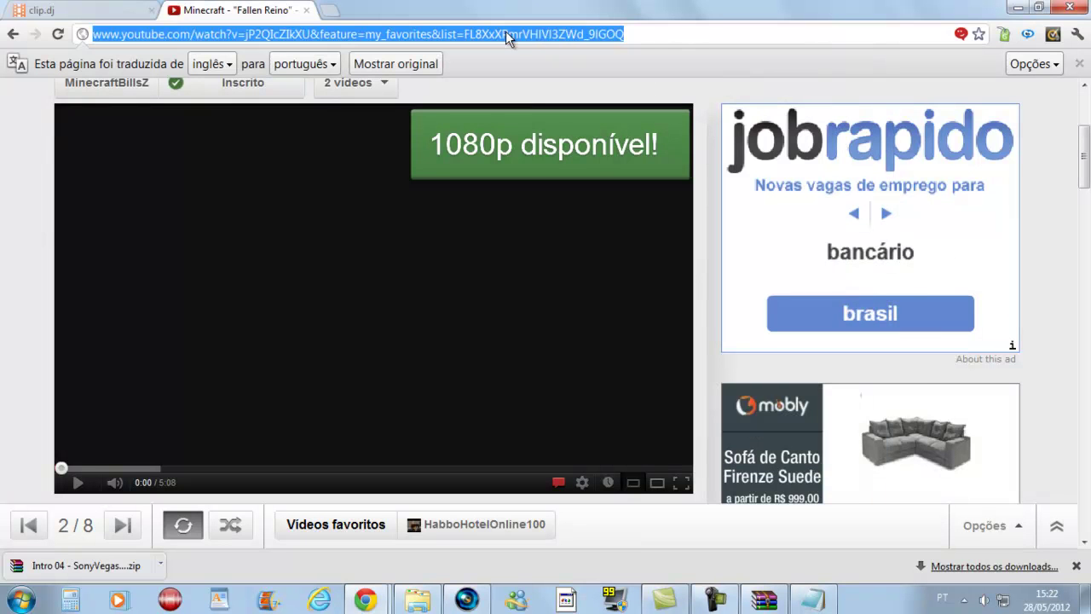
key("Return")
right_click(469, 35)
key("ctrl+c")
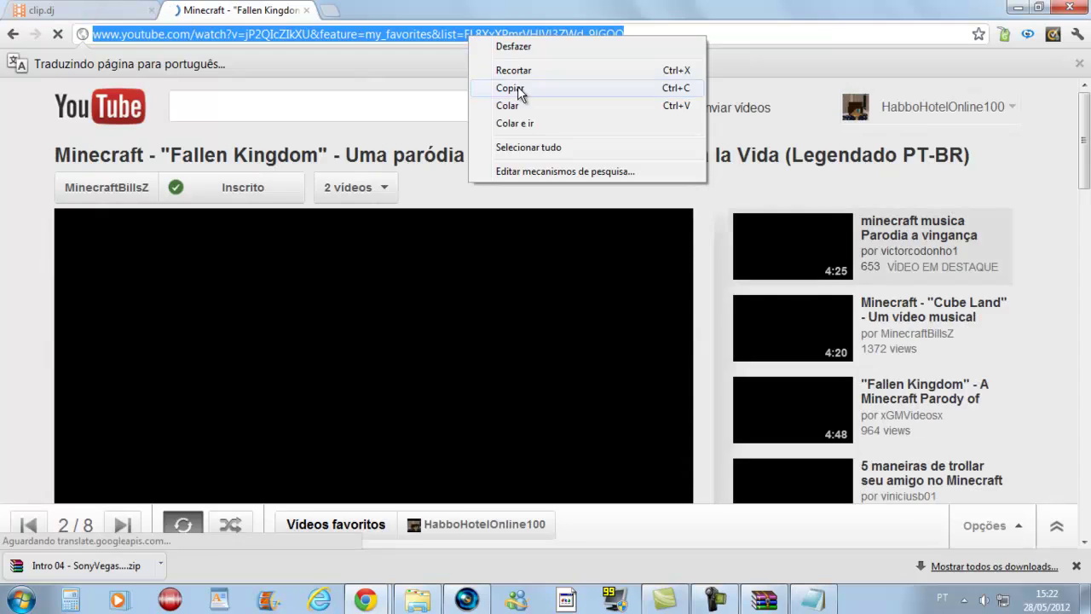
left_click(511, 85)
- Close the YouTube video tab and submit the copied video URL in clip.dj's search
left_click(306, 10)
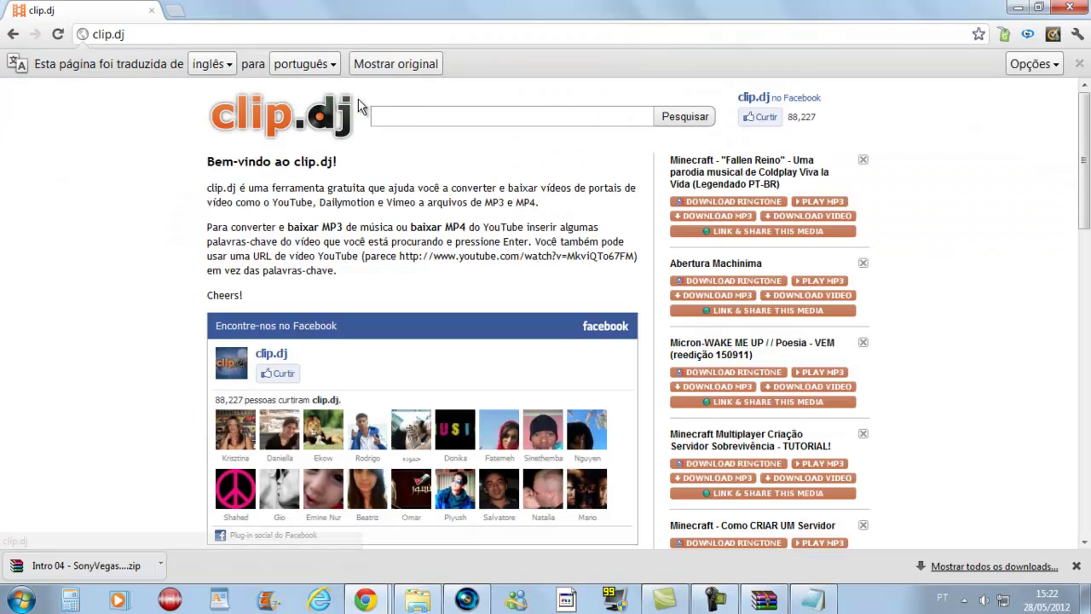
key("ctrl+v")
key("Return")
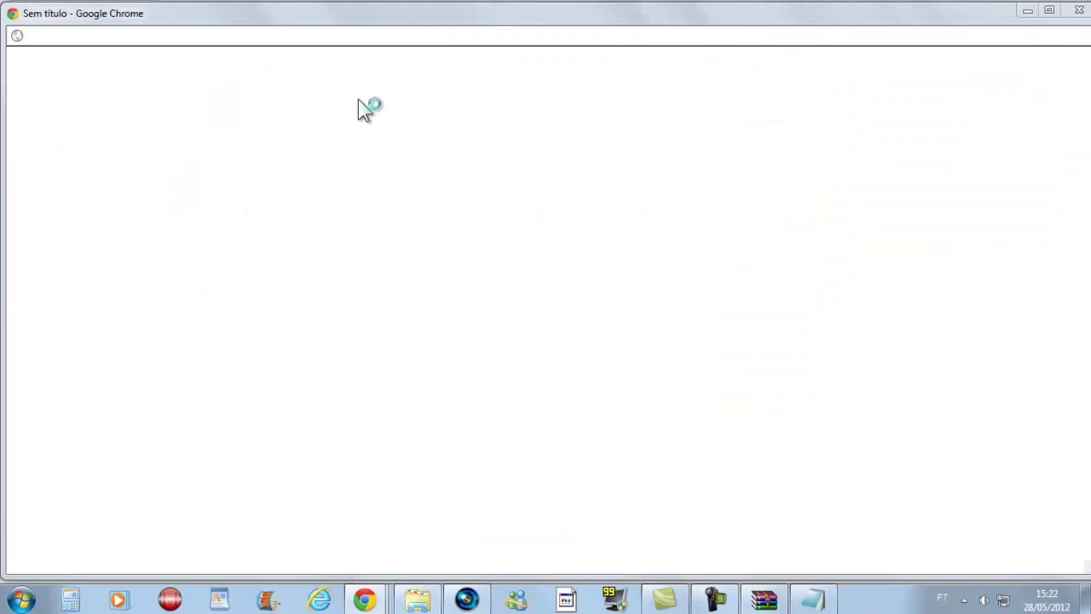